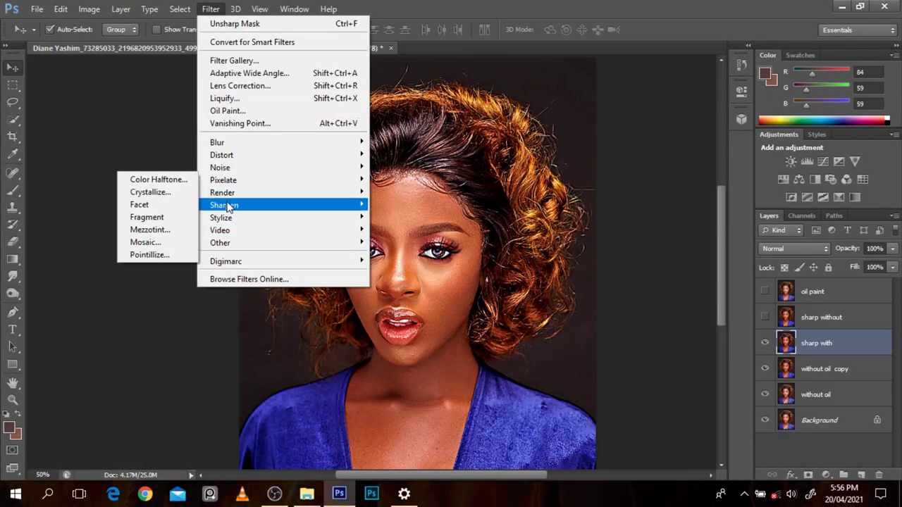
Step: Apply the Diffuse filter in Anisotropic mode to the "sharp with" layer
mouse_move(218, 222)
left_click(146, 217)
left_click(559, 302)
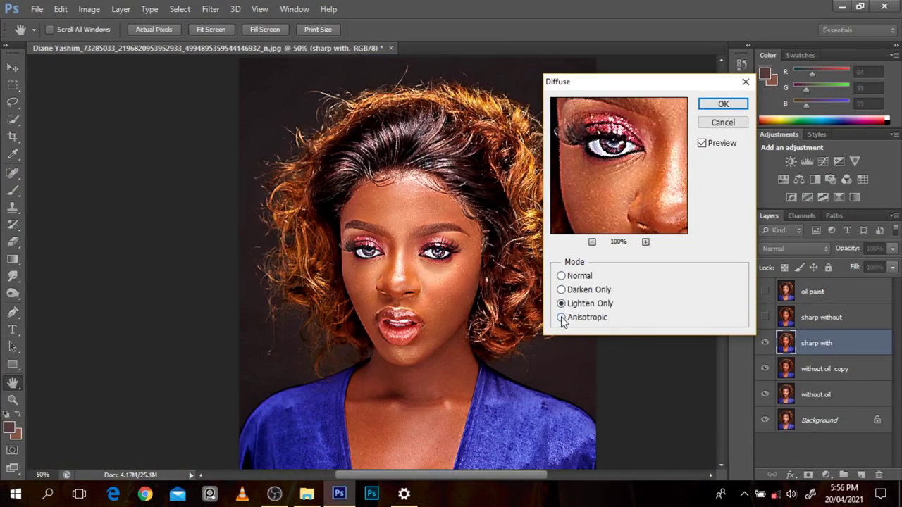
left_click(561, 316)
left_click(738, 100)
left_click(766, 318)
Step: Rotate the canvas 90° clockwise four times so the portrait comes back upright
left_click(89, 8)
mouse_move(162, 131)
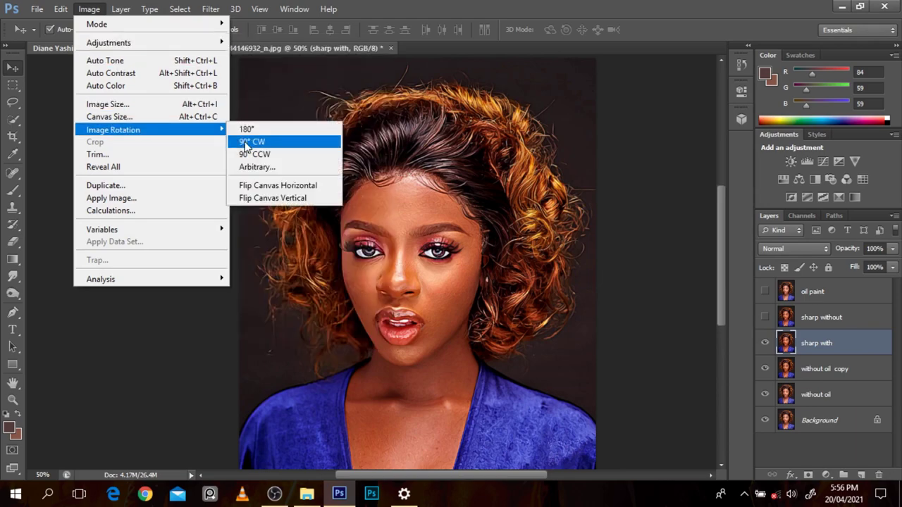
left_click(259, 141)
left_click(88, 8)
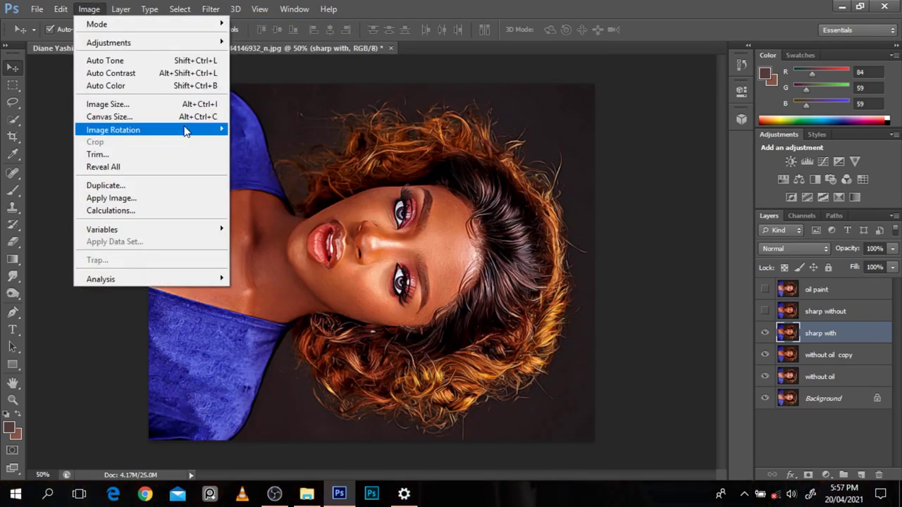
left_click(259, 141)
left_click(89, 8)
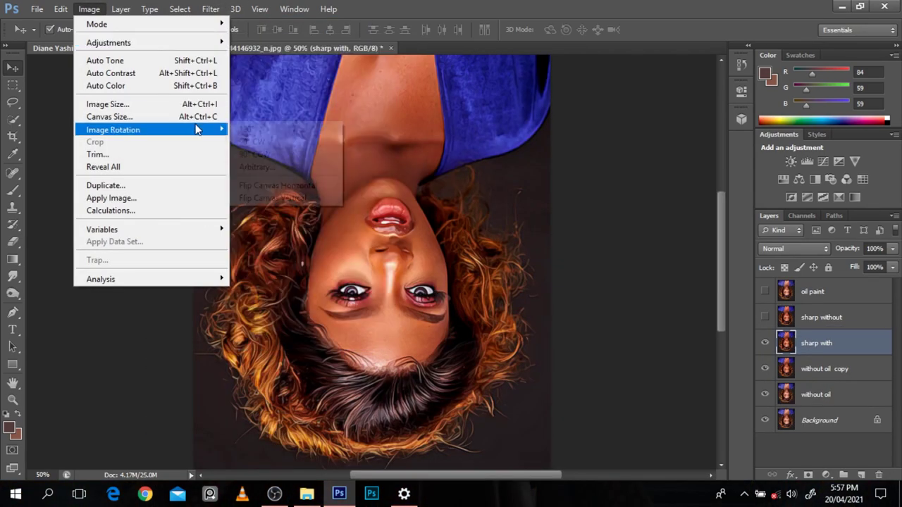
left_click(253, 141)
left_click(88, 9)
left_click(253, 141)
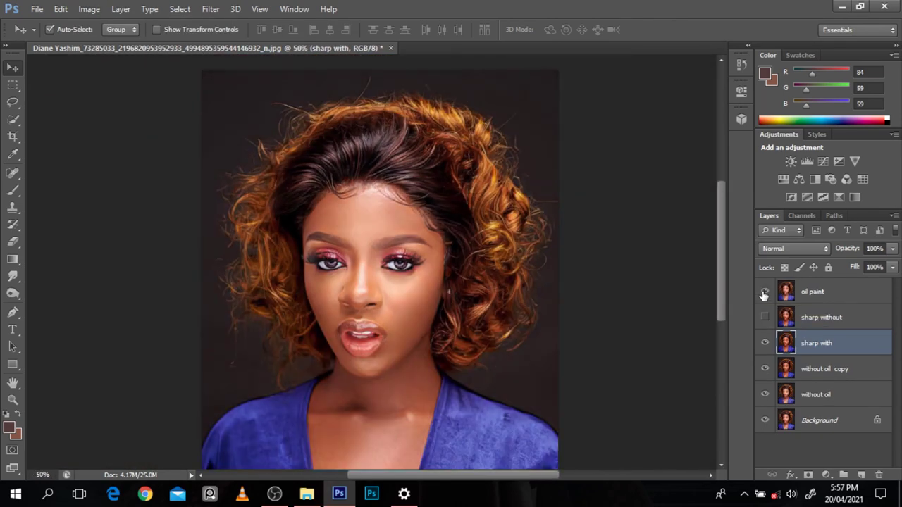
Step: Hide the "oil paint" layer and rename the "sharp with" layer to "sharp with diffuse"
left_click(765, 292)
left_click(817, 369)
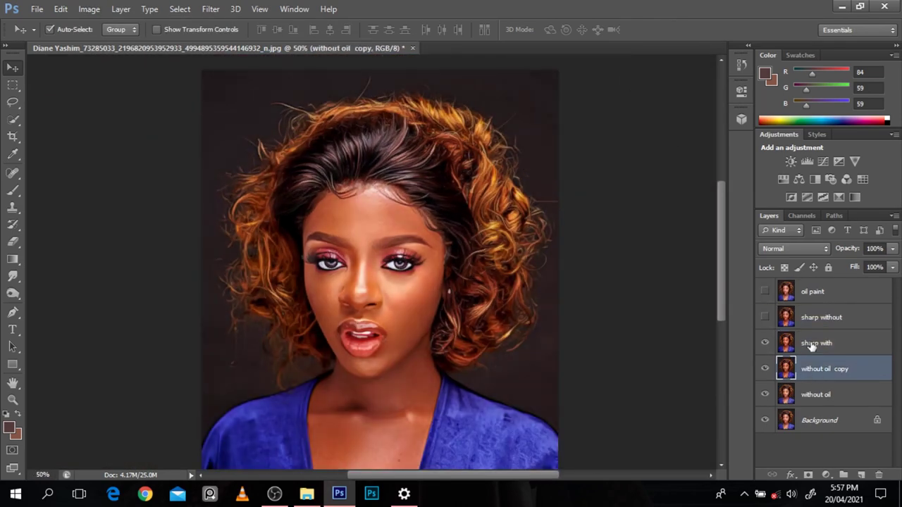
double_click(825, 344)
type("diffuse")
Step: Rename the "sharp without" layer to "unsharp with diffuse" and make it visible
double_click(828, 317)
type("d")
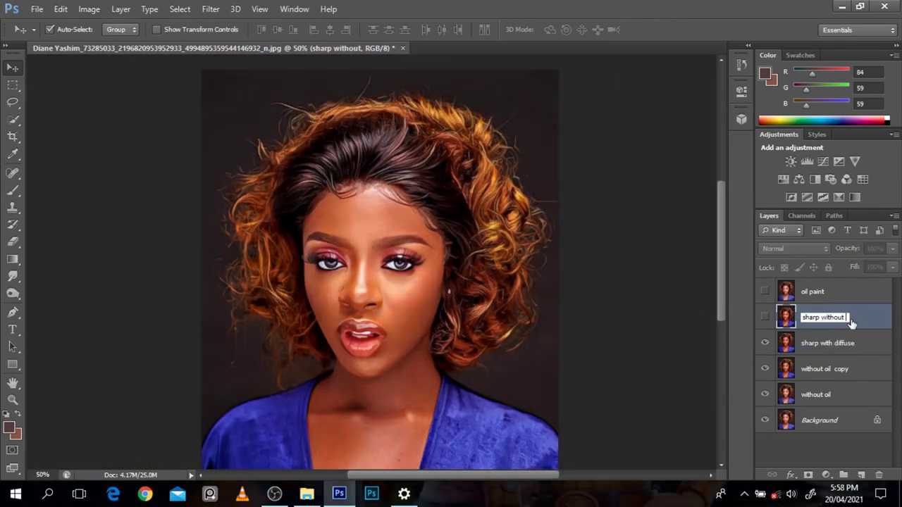
key("BackSpace")
key("BackSpace")
key("BackSpace")
key("BackSpace")
key("BackSpace")
key("BackSpace")
key("BackSpace")
key("BackSpace")
key("BackSpace")
type("diffuse")
key("Return")
left_click(765, 318)
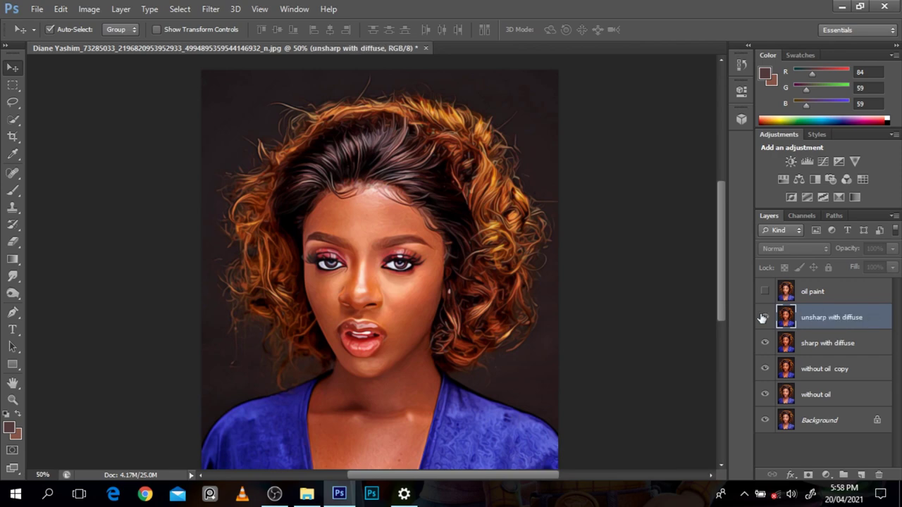
Step: Reapply the Diffuse filter to the "diffuse when unsharp" layer while rotating the canvas 90° clockwise back to upright
left_click(210, 8)
left_click(211, 8)
left_click(89, 8)
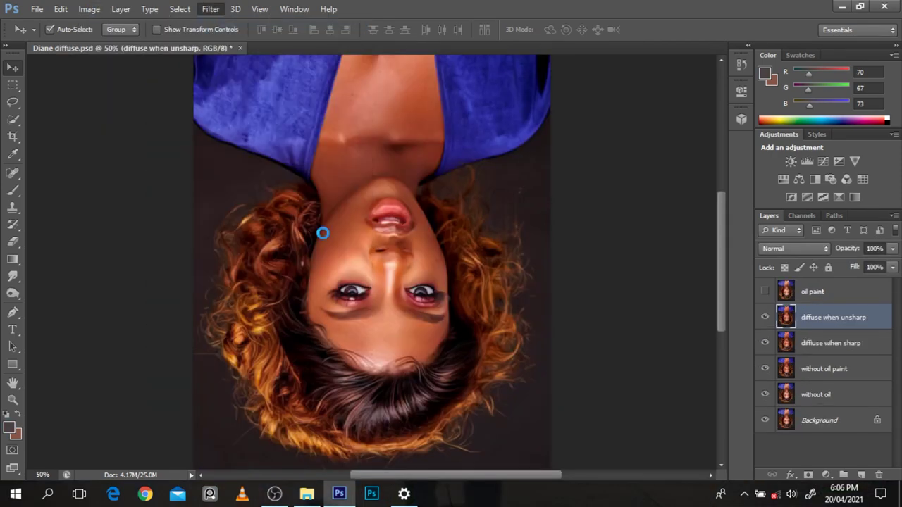
left_click(89, 8)
left_click(248, 148)
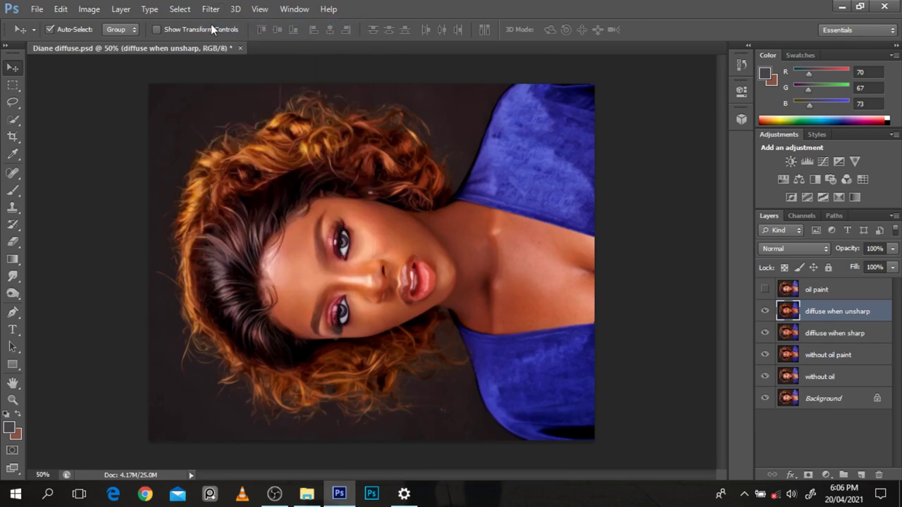
left_click(89, 9)
left_click(248, 164)
Step: Hide the "diffuse when unsharp" layer and apply the Oil Paint filter to the "oil paint" layer
left_click(765, 317)
scroll(394, 152, "up", 1)
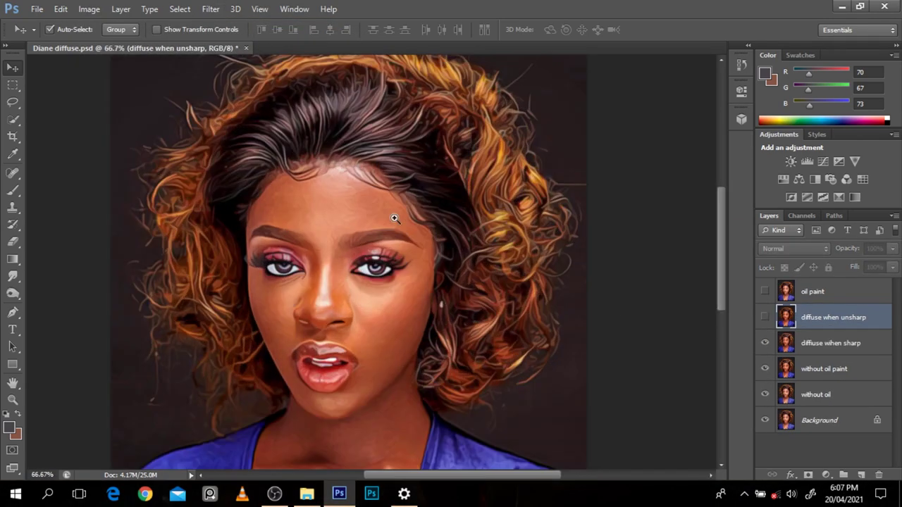
left_click(792, 296)
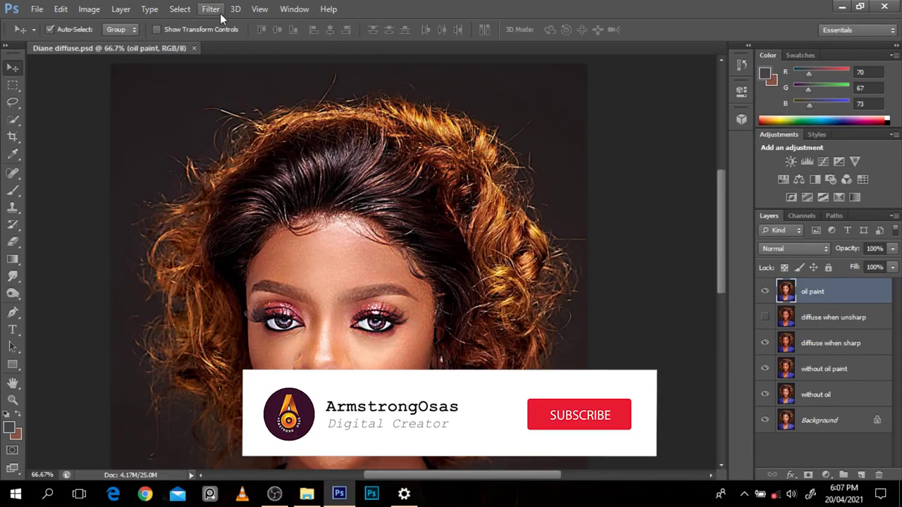
left_click(210, 9)
left_click(233, 120)
left_click_drag(788, 111, 776, 113)
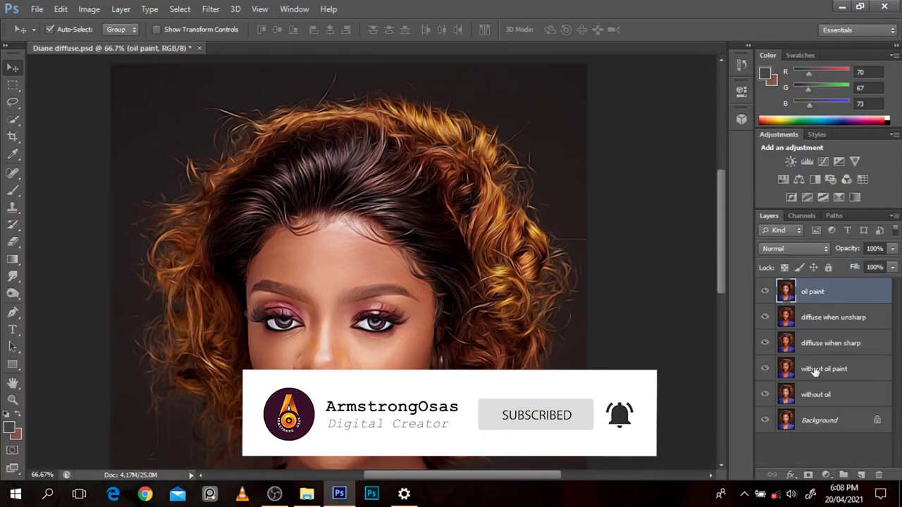
Step: Compare the filter versions by switching the layers off down the stack and back on again from "without oil" to "oil paint"
left_click(765, 291)
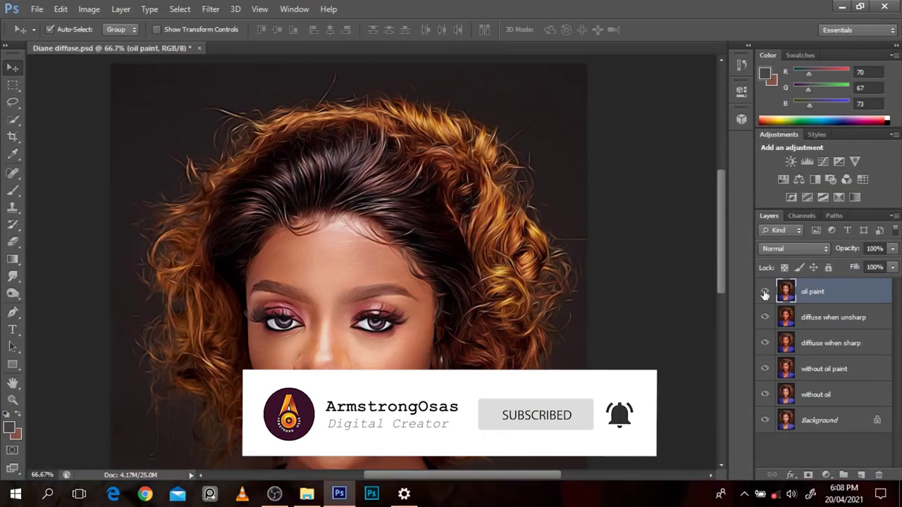
key("ctrl+minus")
key("ctrl+minus")
left_click(765, 317)
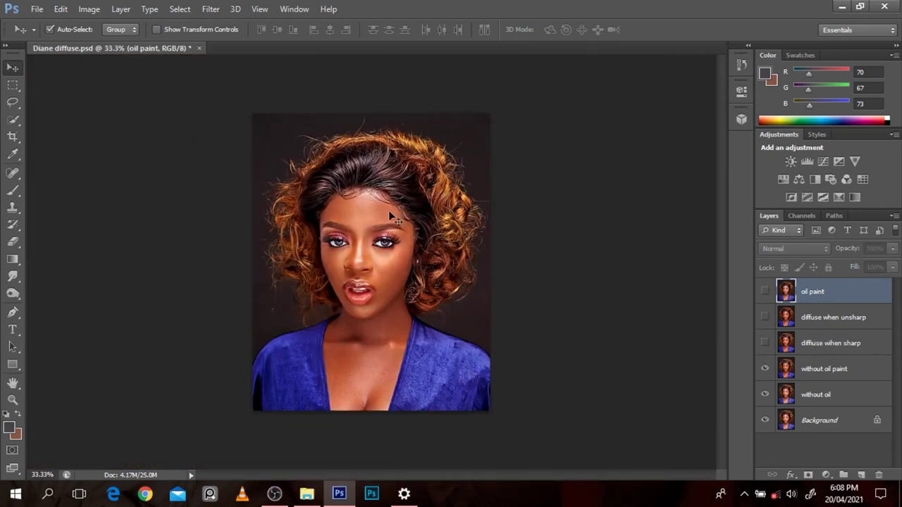
left_click(765, 395)
left_click(765, 368)
left_click(765, 343)
left_click(765, 317)
left_click(765, 291)
left_click(414, 109)
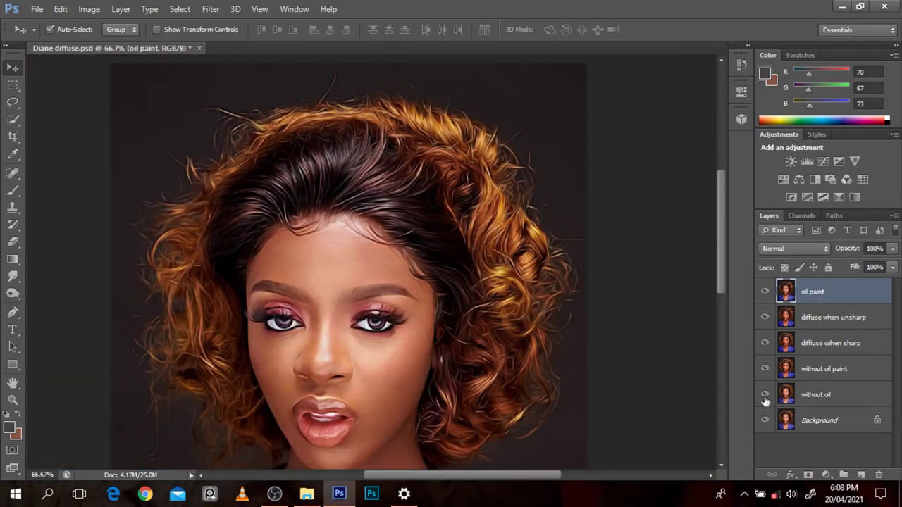
Step: Hide the layers one after another from "oil paint" down to "without oil" to compare the effects with the original
left_click(764, 291)
key("ctrl+minus")
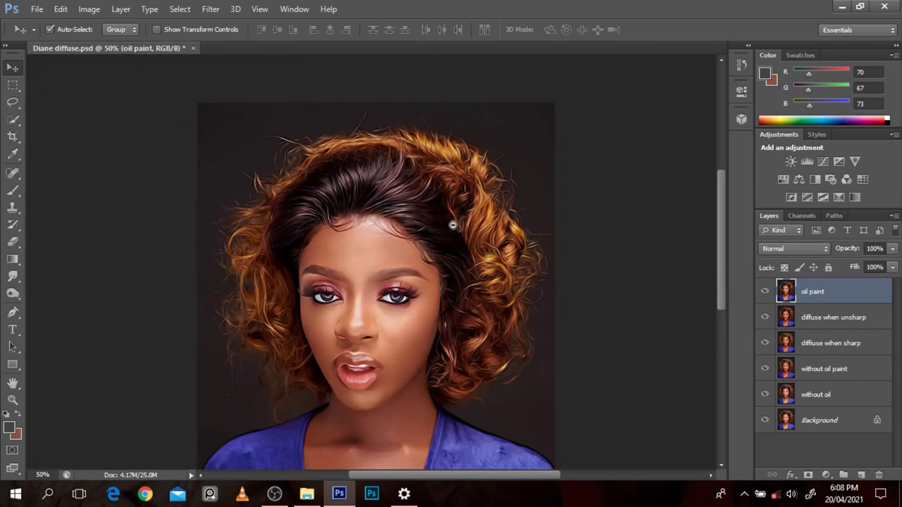
key("ctrl+minus")
left_click(765, 318)
left_click(765, 343)
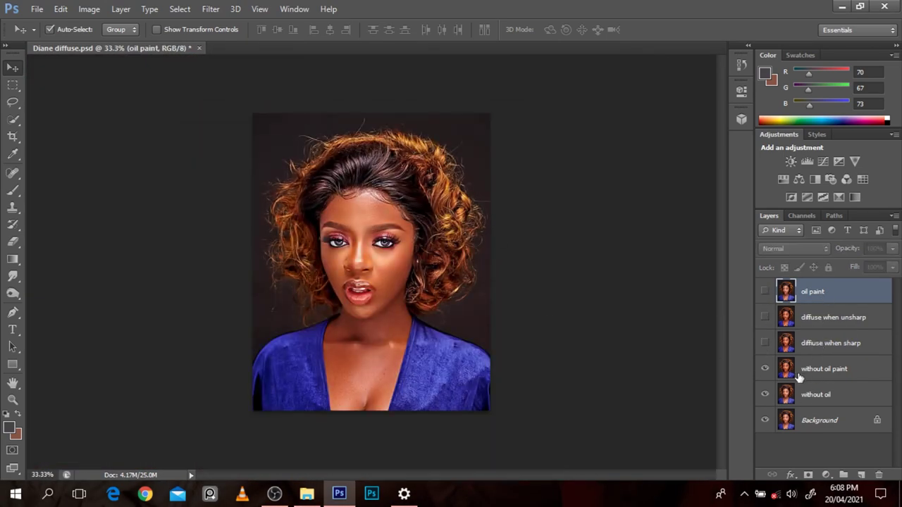
left_click(765, 372)
left_click(766, 392)
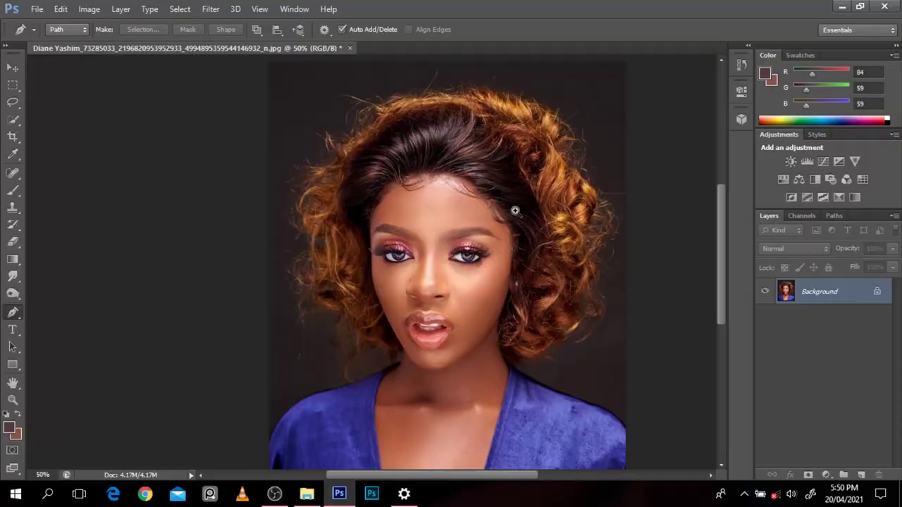
Step: Examine the original portrait's face and hair up close and the whole picture at 33.33% zoom
scroll(515, 210, "up", 2)
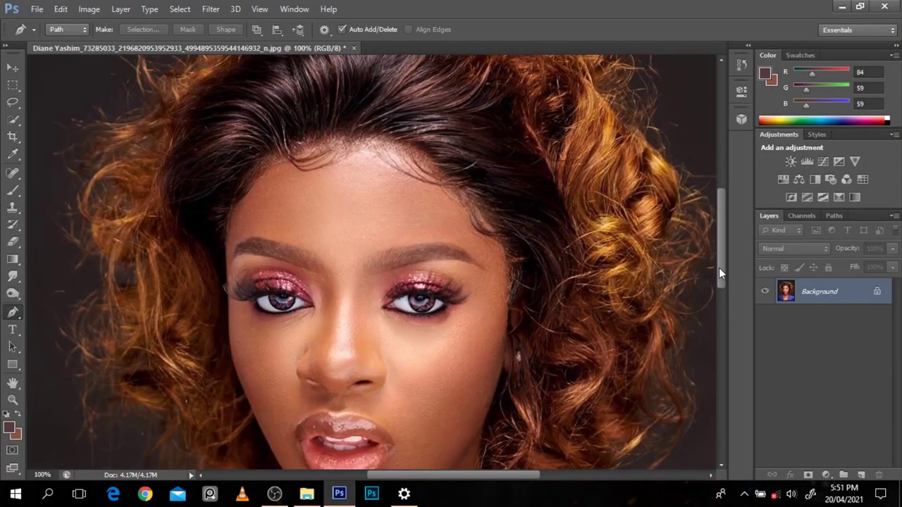
scroll(650, 253, "down", 2)
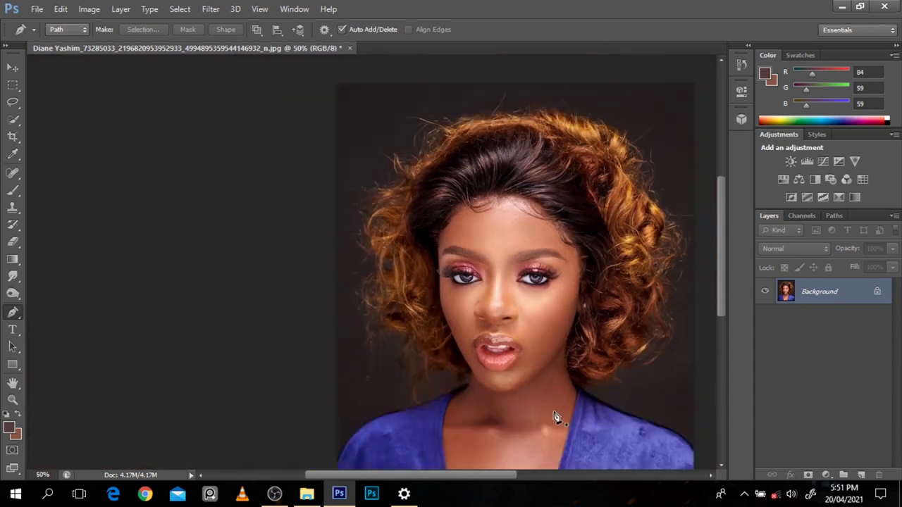
left_click_drag(505, 477, 530, 485)
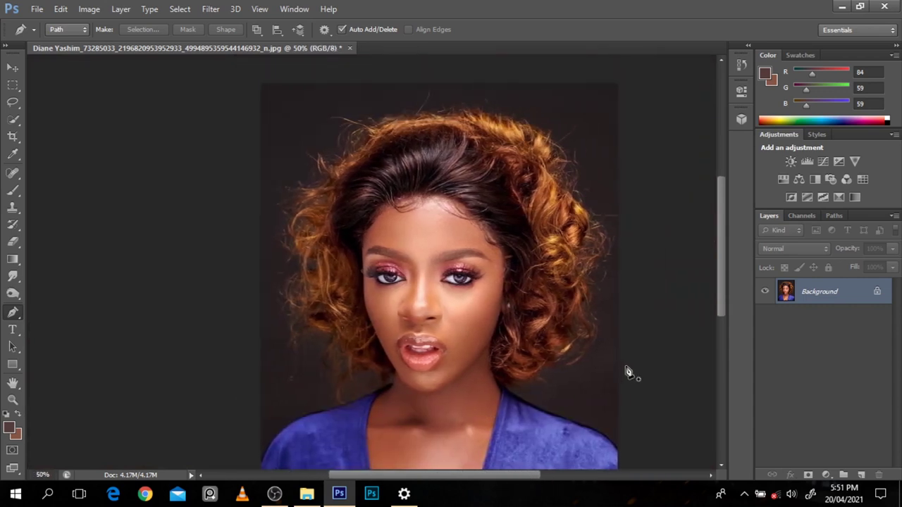
left_click(477, 299, "ctrl")
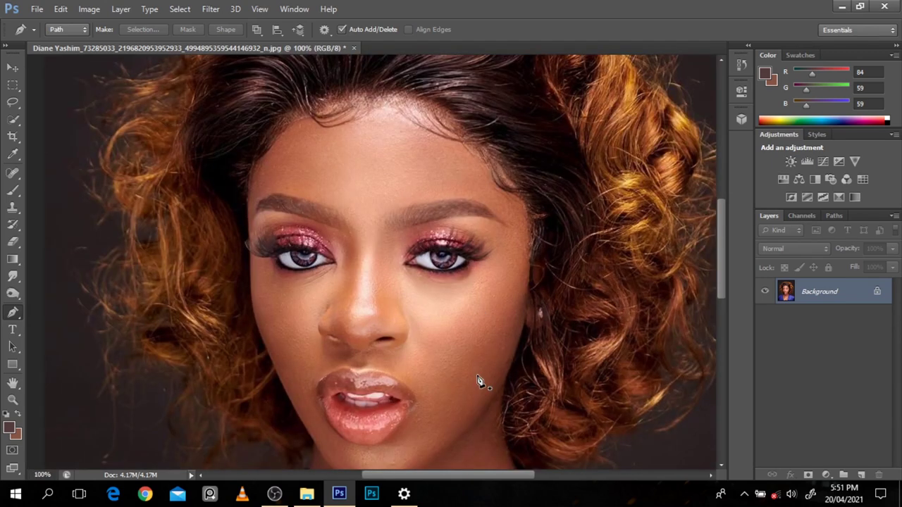
left_click(494, 362, "ctrl+alt")
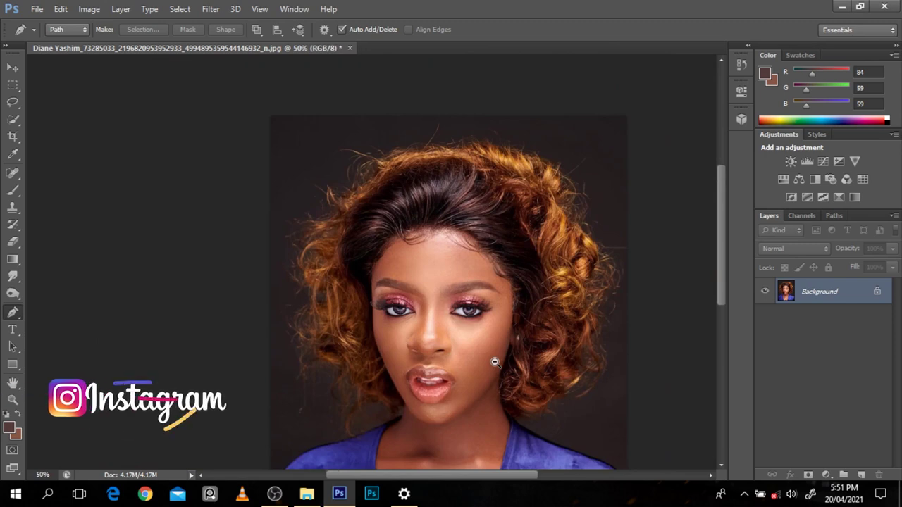
left_click(495, 362, "ctrl+alt")
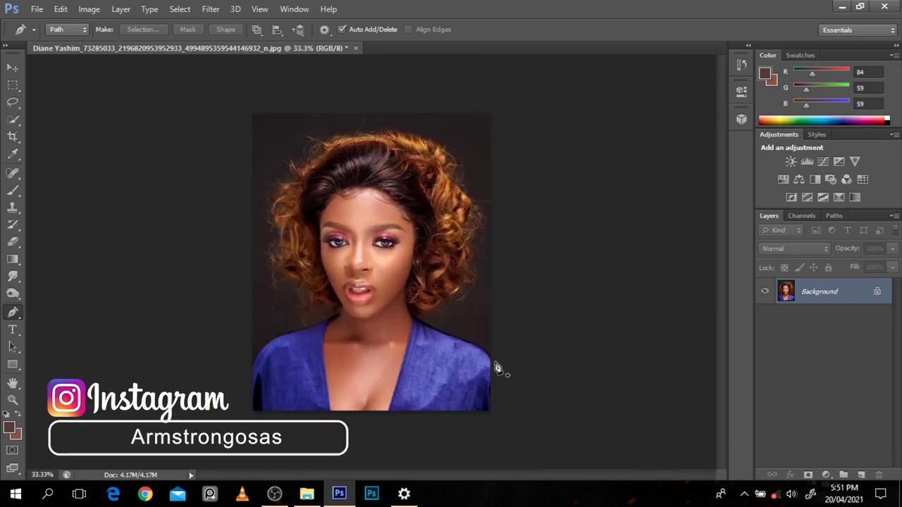
key("ctrl+j")
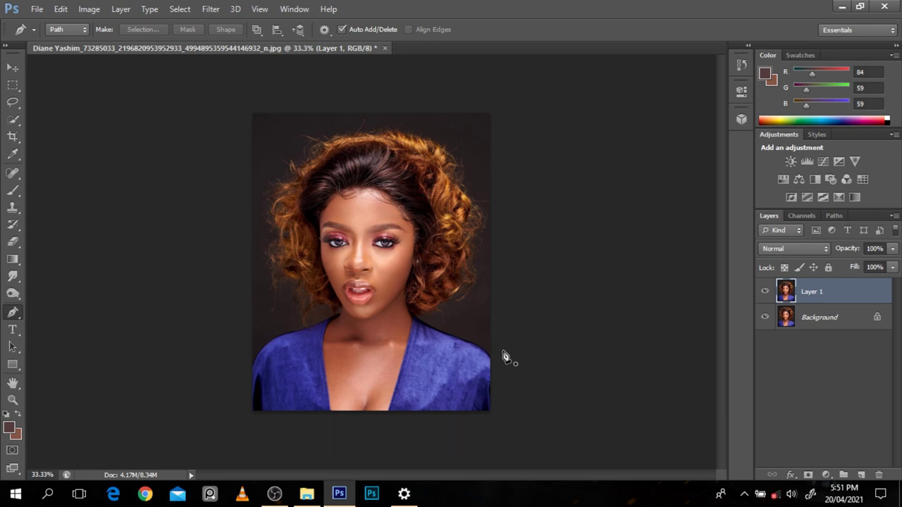
left_click_drag(403, 139, 449, 222)
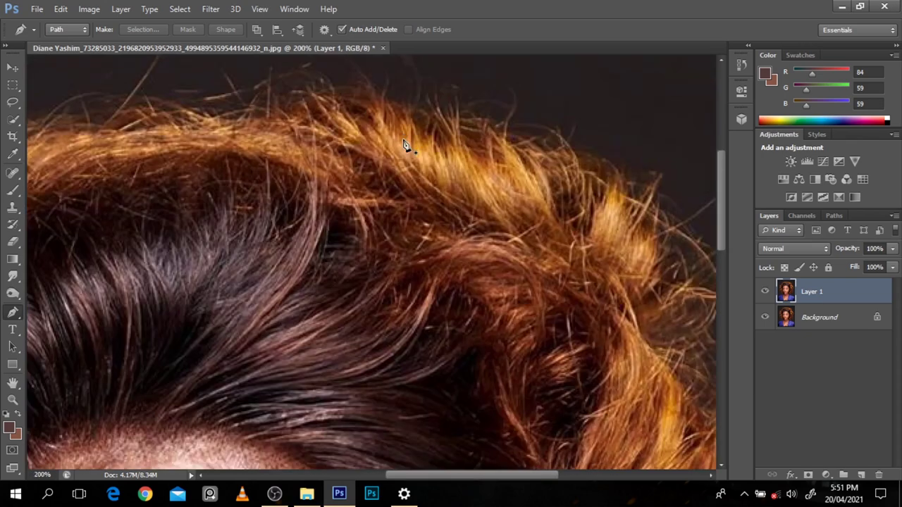
left_click(448, 222, "alt")
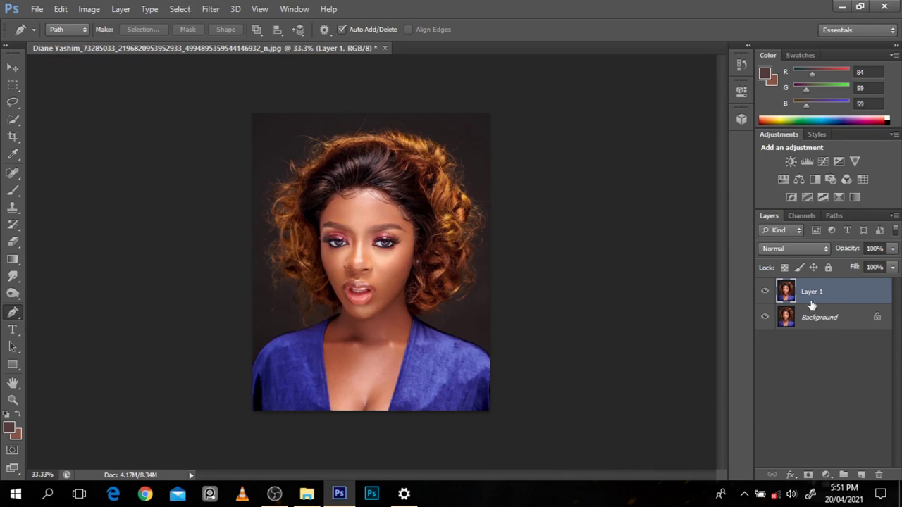
key("Delete")
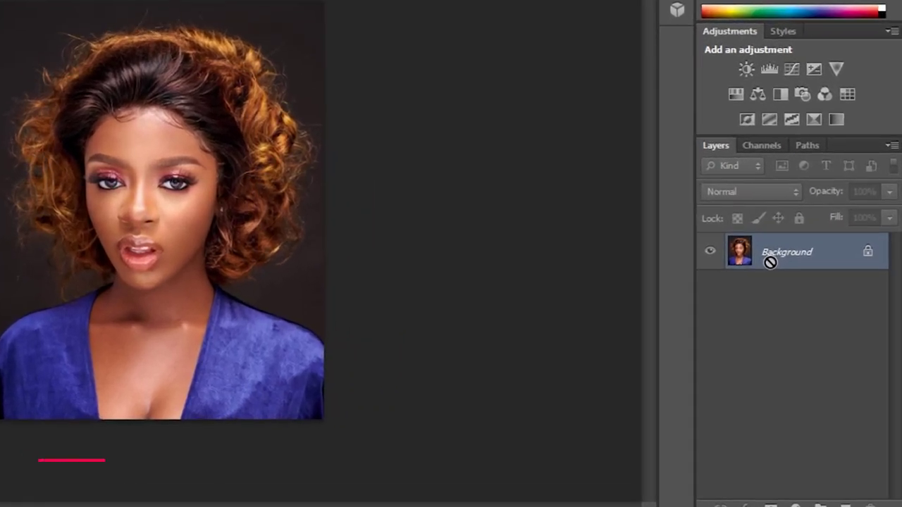
Step: Duplicate the Background layer and make a second copy from that duplicate
key("ctrl+j")
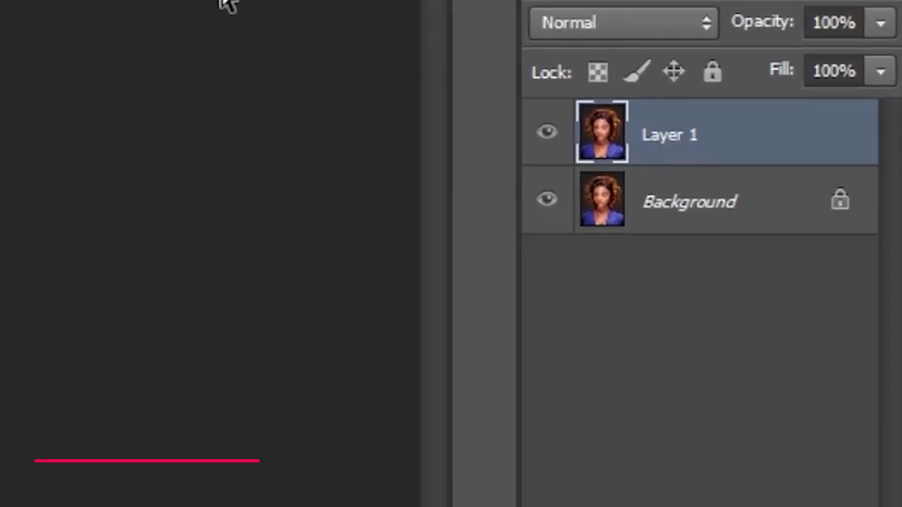
key("ctrl+j")
key("ctrl+z")
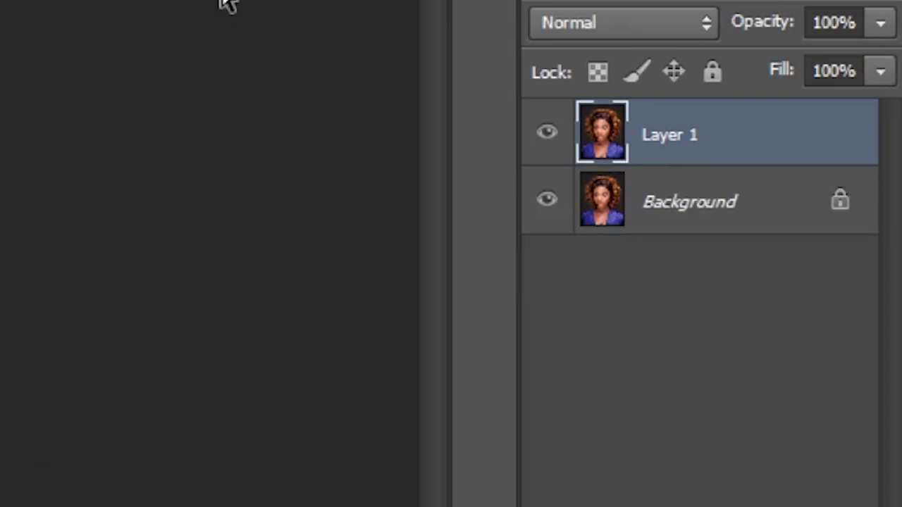
key("ctrl+j")
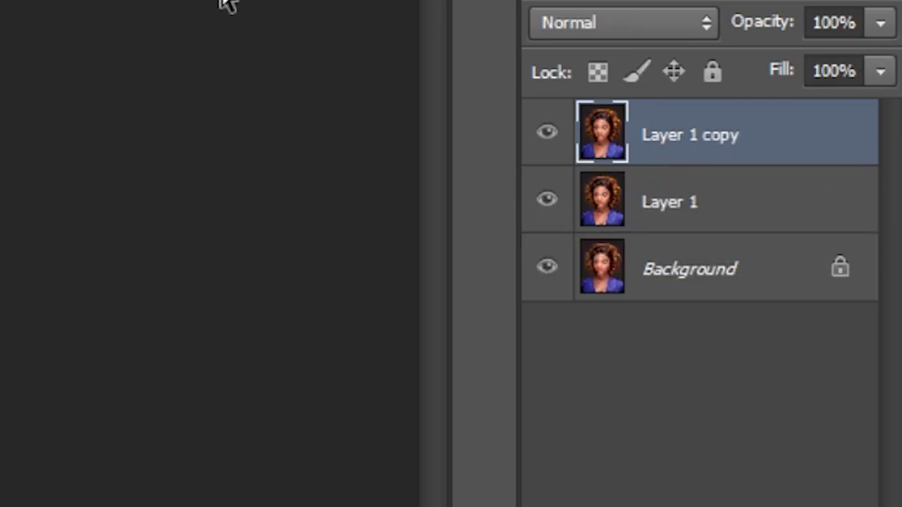
Step: Rename the lower portrait duplicate "without oil" and the upper one "oil paint"
double_click(688, 204)
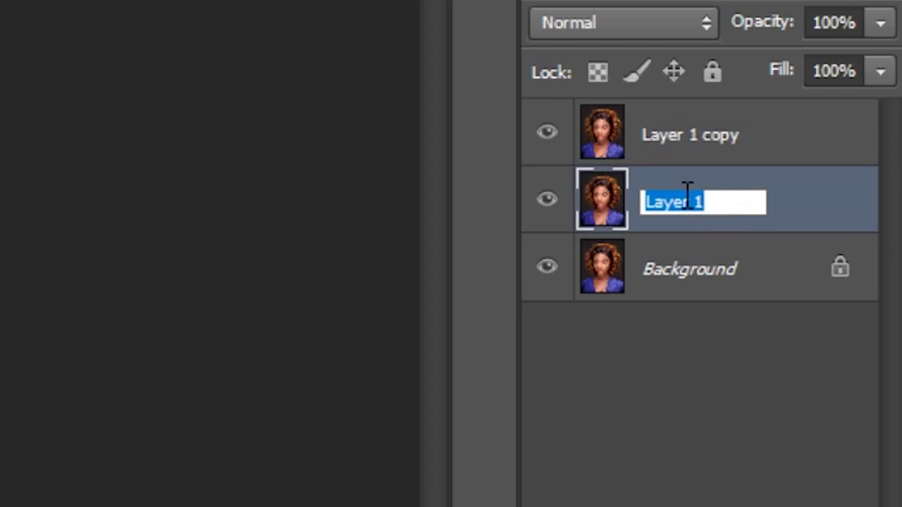
type("o")
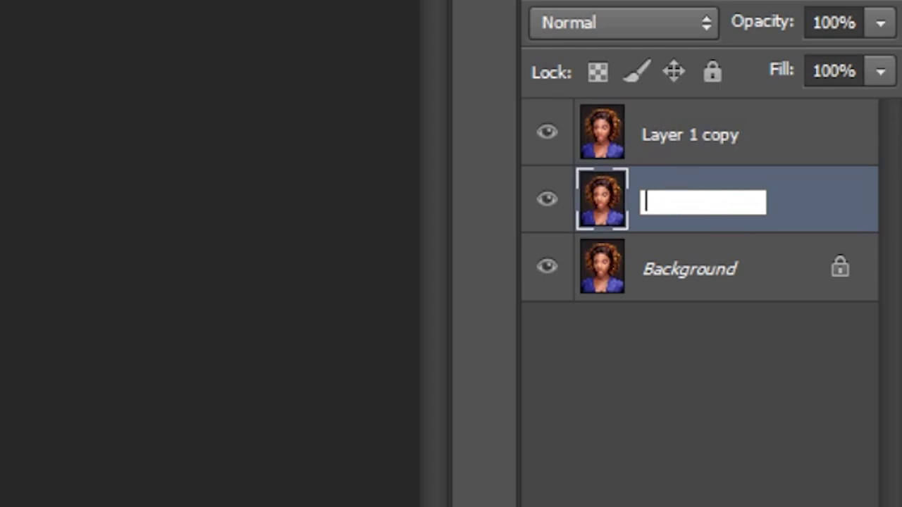
type("without ooil")
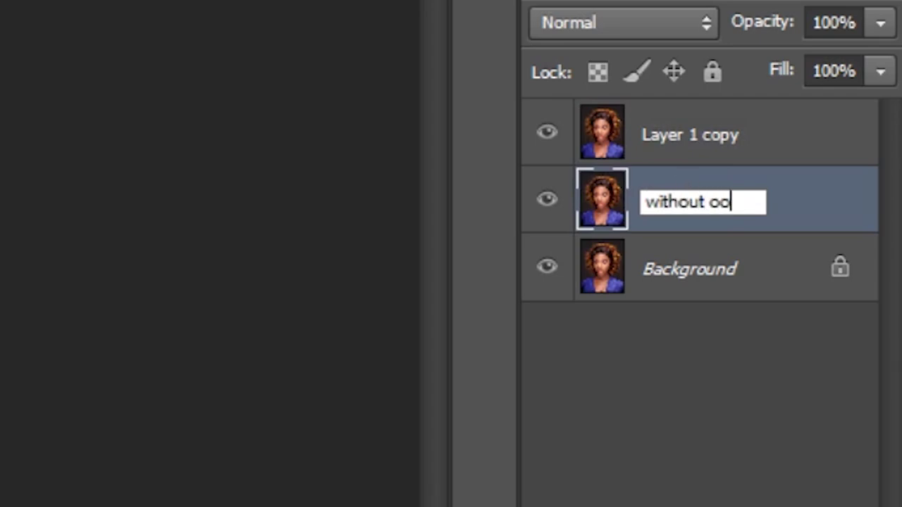
double_click(695, 140)
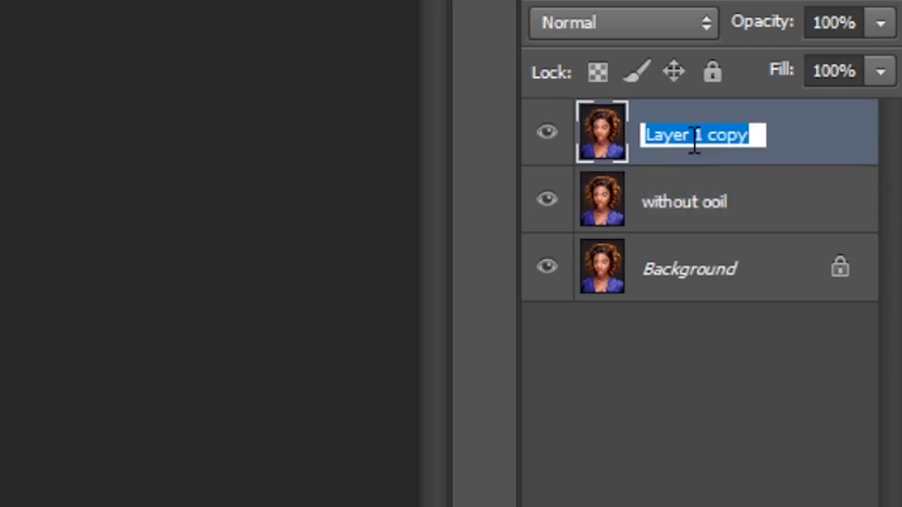
type("oil ")
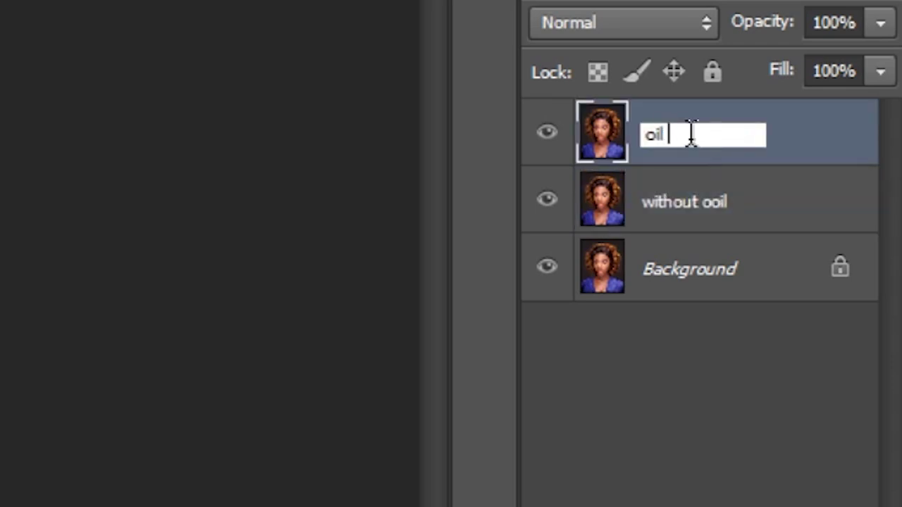
type("paint")
left_click(860, 145)
double_click(719, 205)
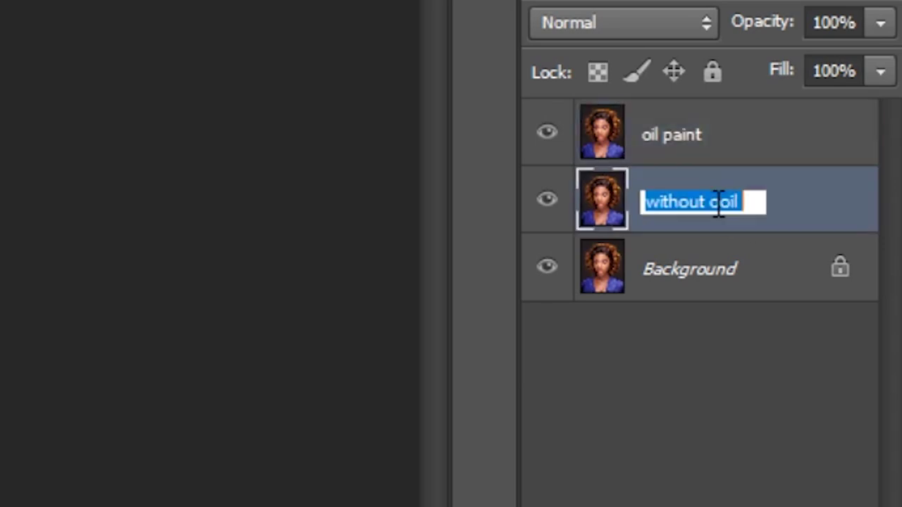
left_click(719, 204)
key("BackSpace")
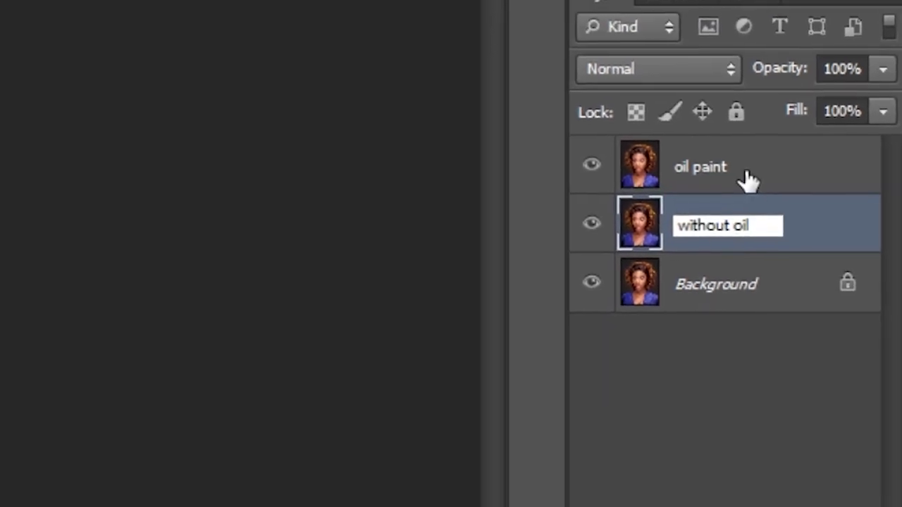
left_click(729, 152)
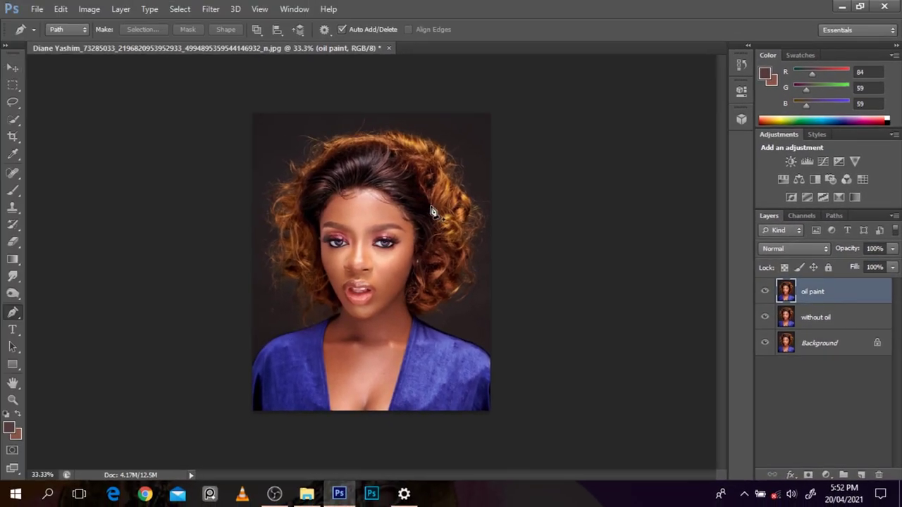
Step: Hide the "oil paint" layer and duplicate the "without oil" layer
scroll(336, 192, "up", 1)
left_click(811, 320)
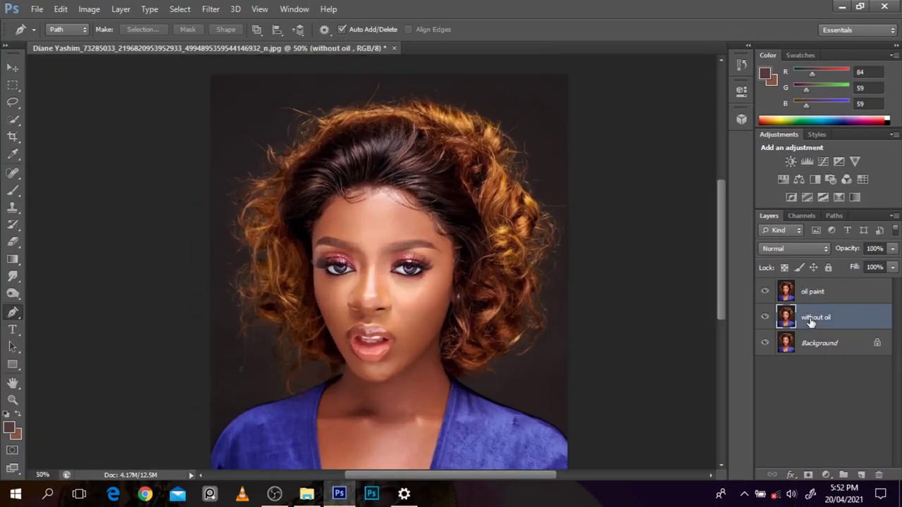
key("ctrl+j")
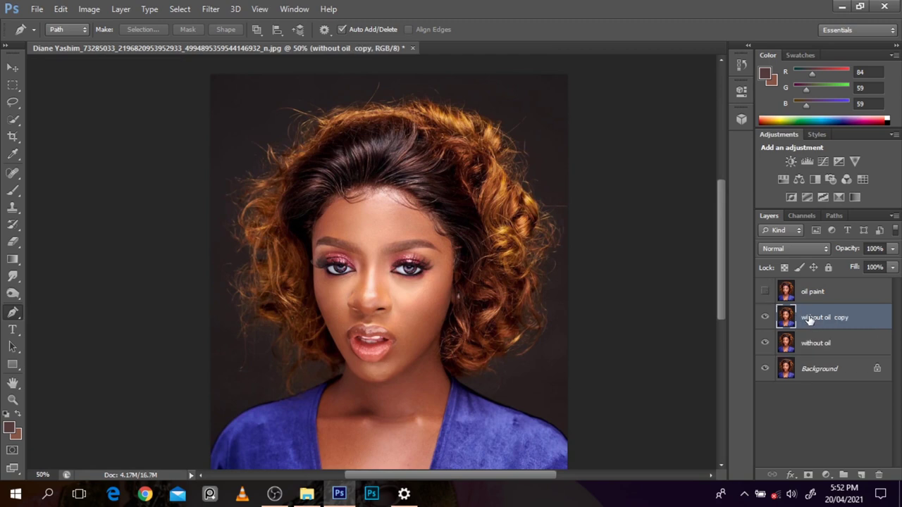
Step: Apply Shadows/Highlights to the "without oil" copy with Shadows Amount 7% and Highlights Amount 11%, and compare it with the layer below
left_click(92, 11)
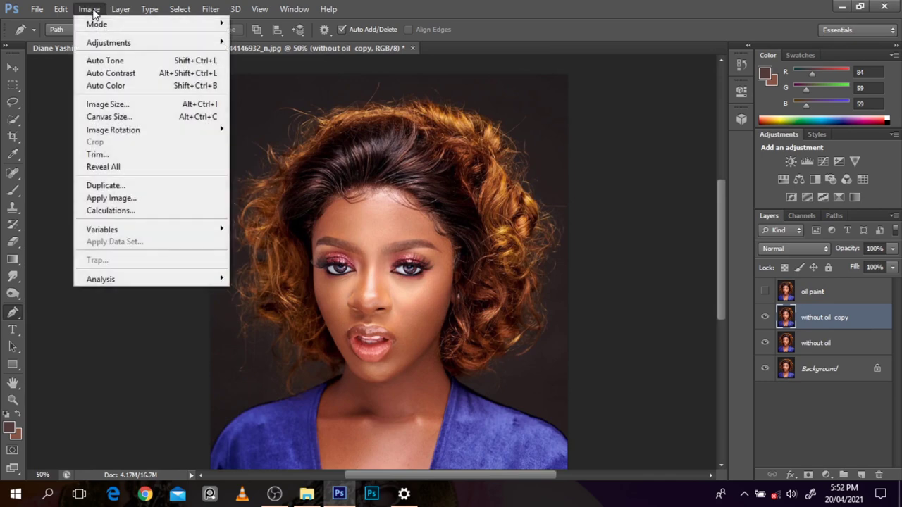
mouse_move(107, 42)
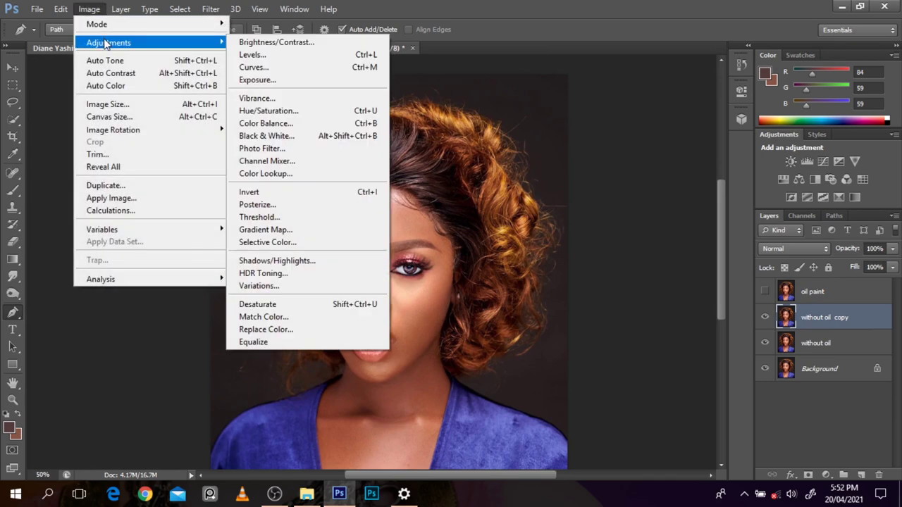
left_click(295, 261)
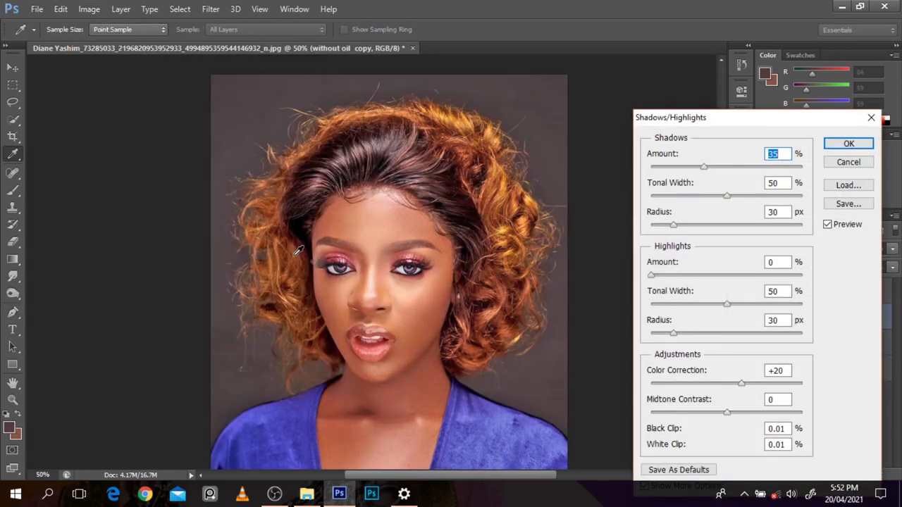
left_click_drag(705, 173, 663, 178)
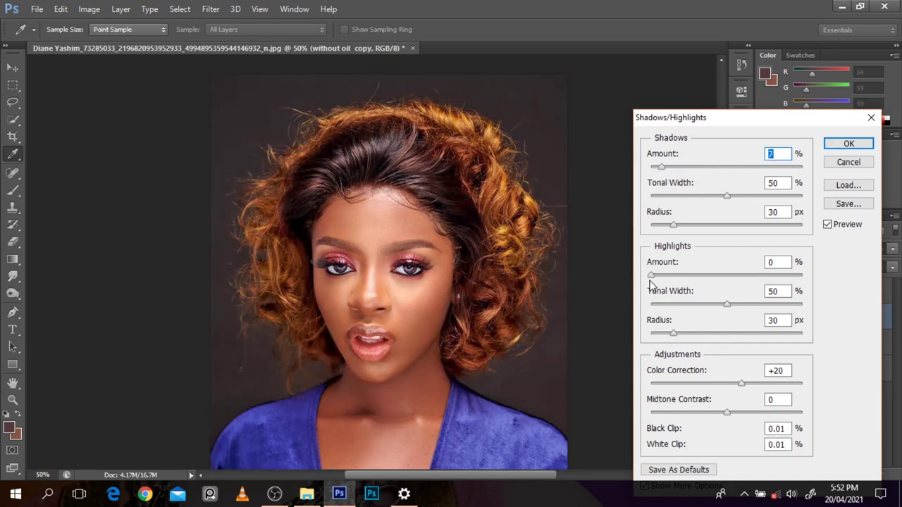
left_click_drag(656, 277, 669, 281)
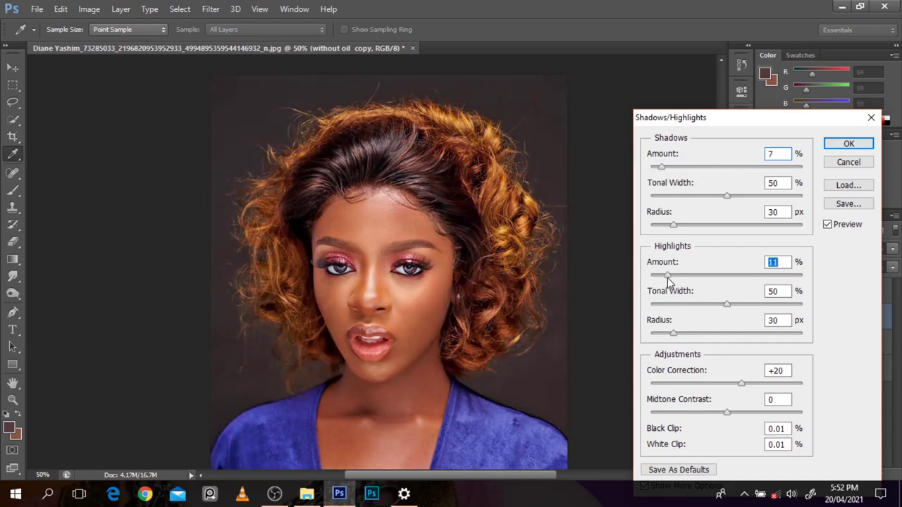
left_click(848, 143)
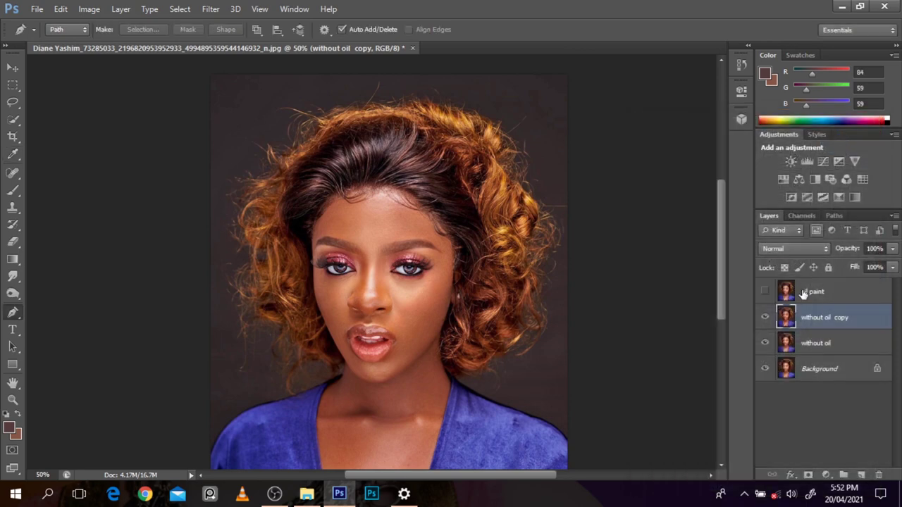
left_click(765, 317)
left_click(766, 318)
Step: Apply Levels to the "without oil" copy with input black point 11, white point 243 and slightly darkened midtones
left_click(216, 10)
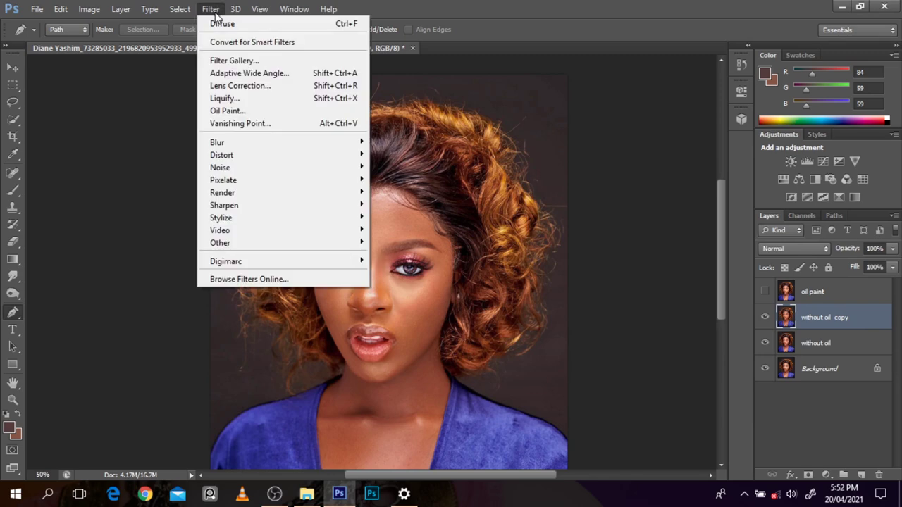
mouse_move(90, 15)
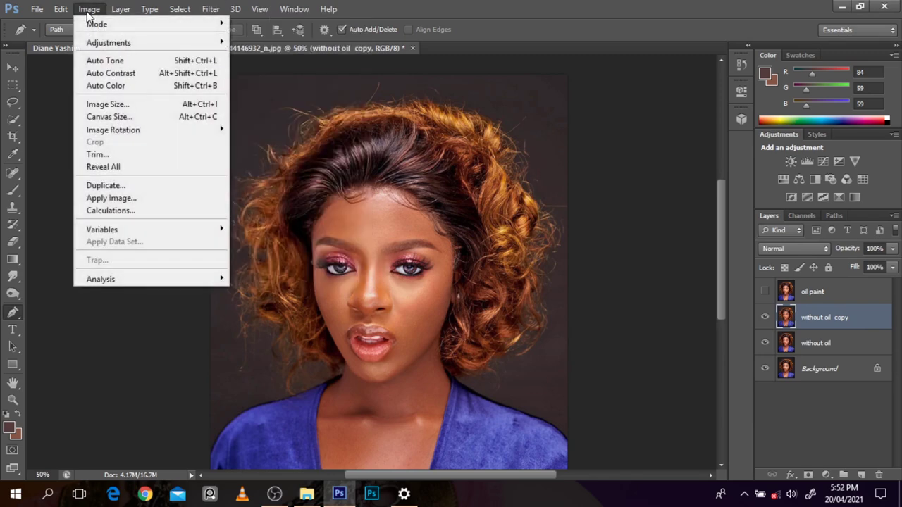
mouse_move(162, 43)
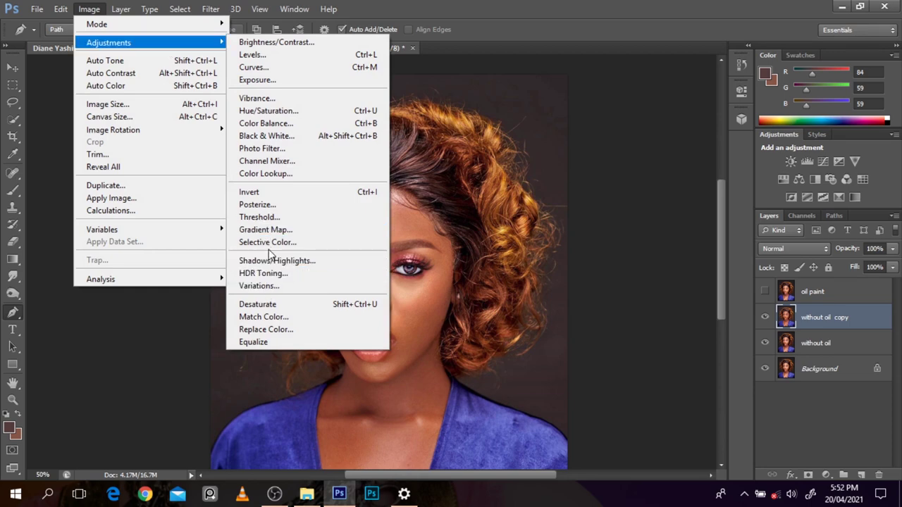
left_click(265, 54)
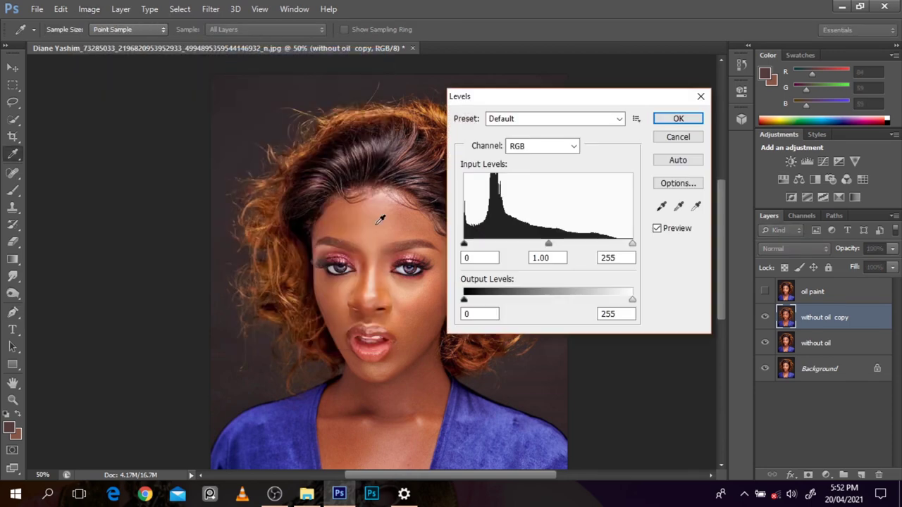
left_click_drag(540, 93, 640, 92)
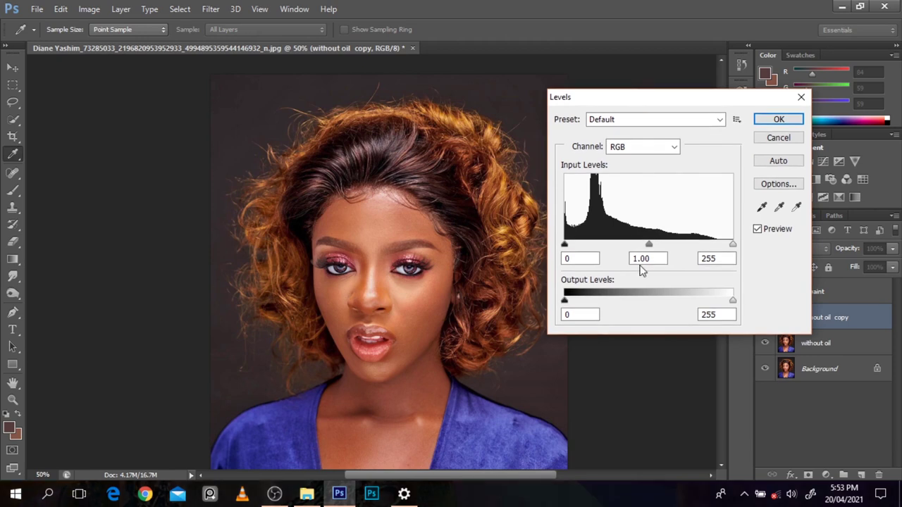
left_click_drag(565, 244, 572, 246)
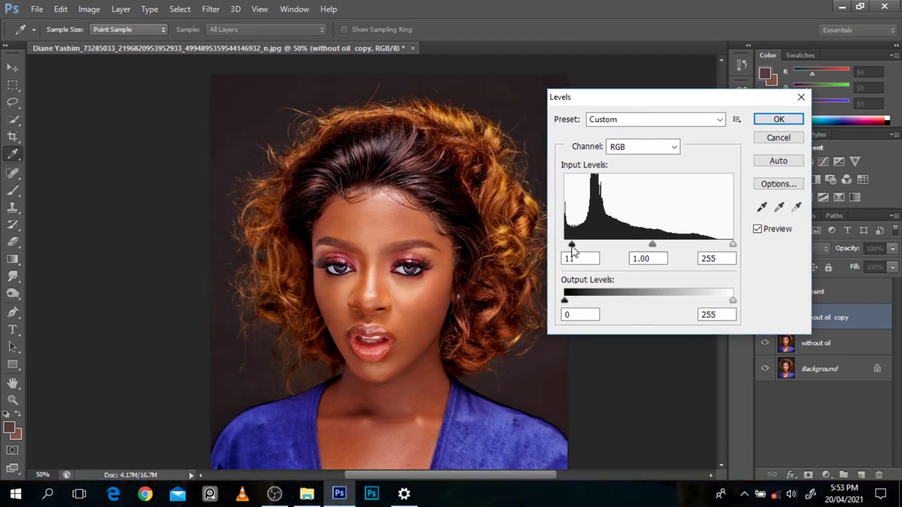
left_click_drag(573, 246, 573, 246)
mouse_move(730, 247)
left_mouse_down()
mouse_move(712, 259)
mouse_move(726, 257)
left_mouse_up()
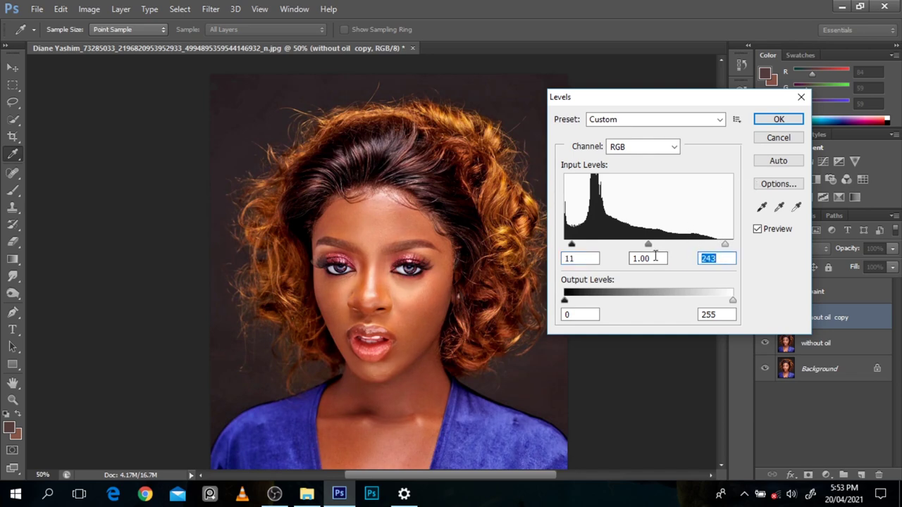
left_click_drag(648, 246, 653, 247)
left_click(778, 119)
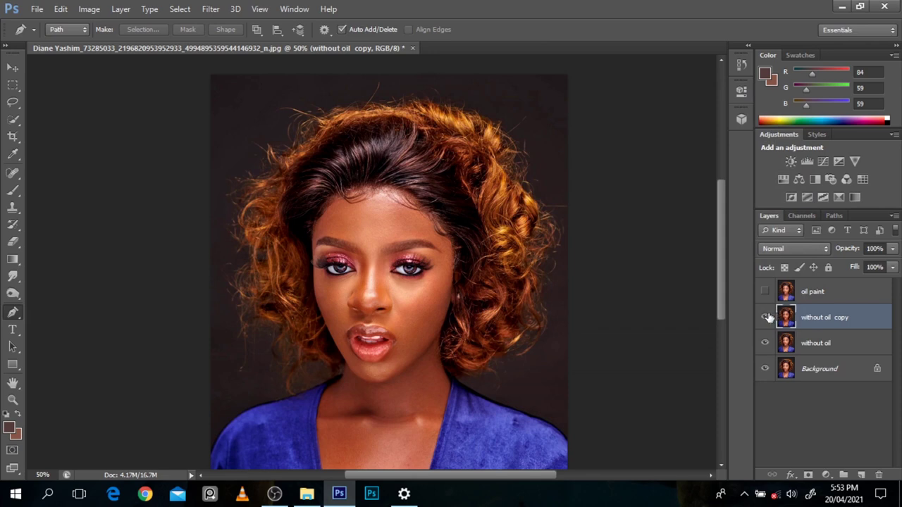
Step: Compare the portrait with and without the toned copy by toggling that layer's visibility, and examine the face up close
left_click(766, 318)
left_click(765, 318)
left_click(765, 319)
left_click(765, 320)
left_click(765, 319)
left_click(765, 319)
scroll(342, 272, "up", 1)
key("v")
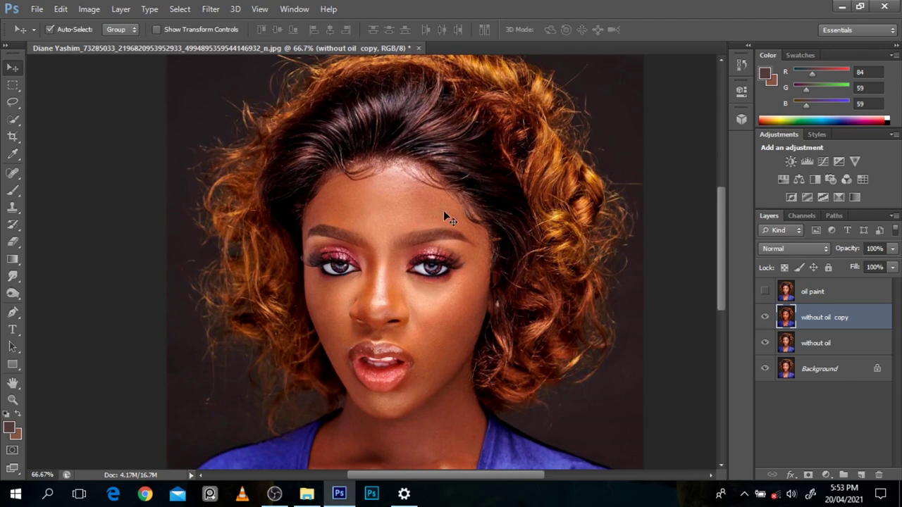
scroll(454, 207, "down", 1)
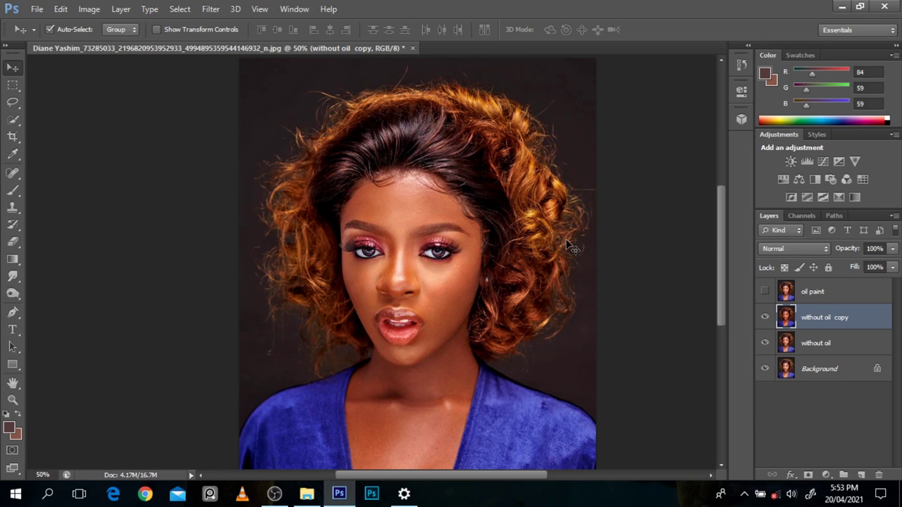
Step: Duplicate the toned "without oil" copy and rename the duplicate "sharp with"
key("ctrl+j")
left_click(825, 249)
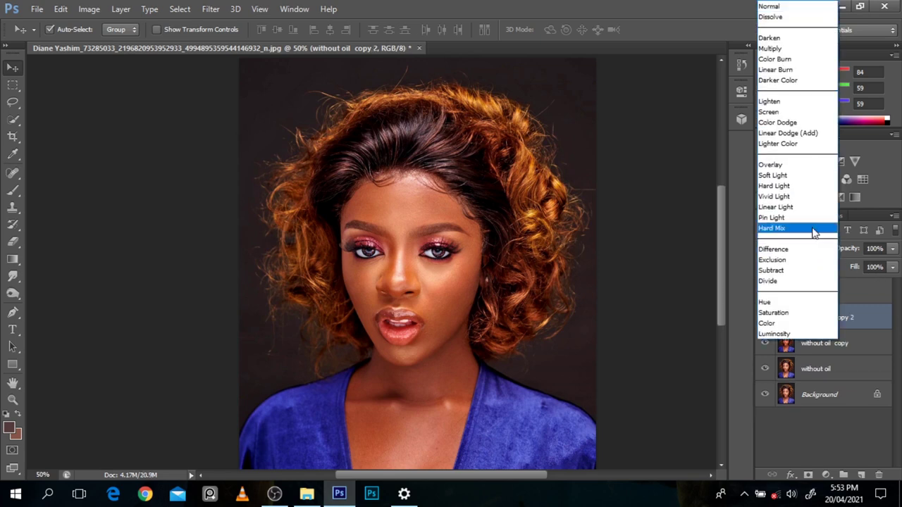
left_click(846, 321)
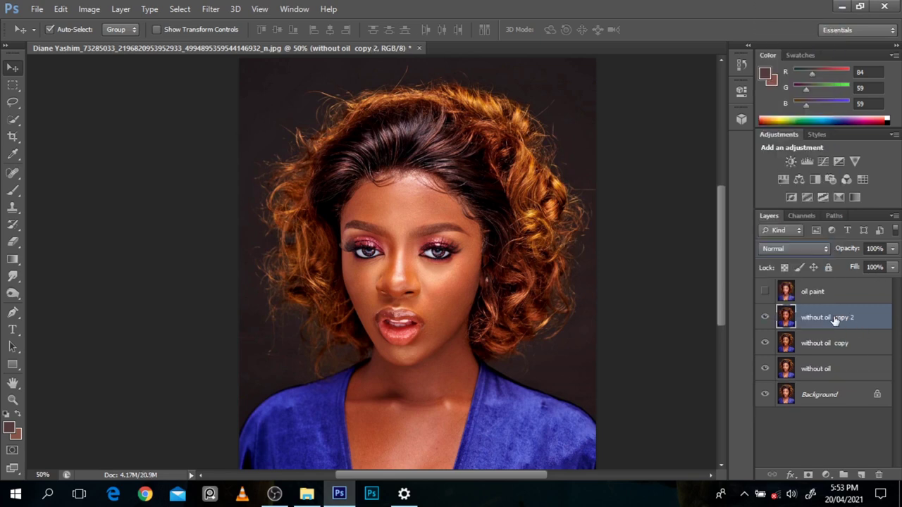
double_click(836, 317)
type("sharp witho")
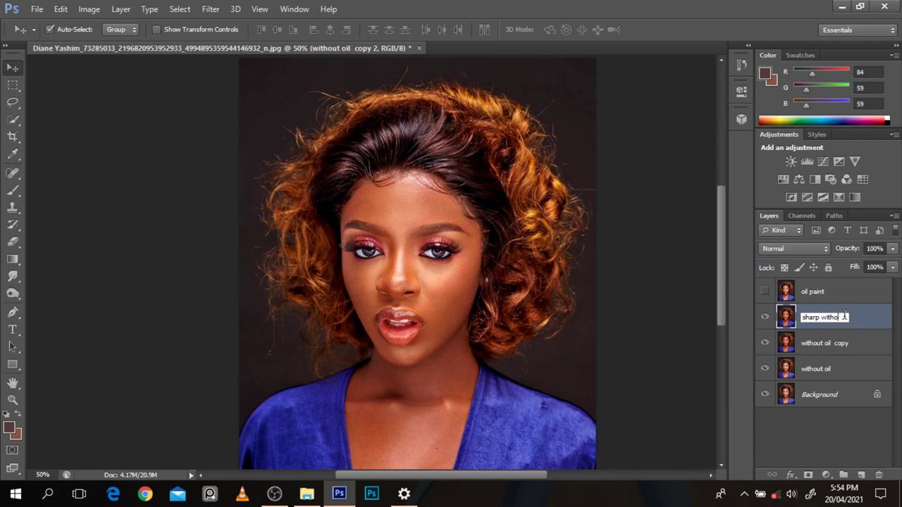
left_click(857, 343)
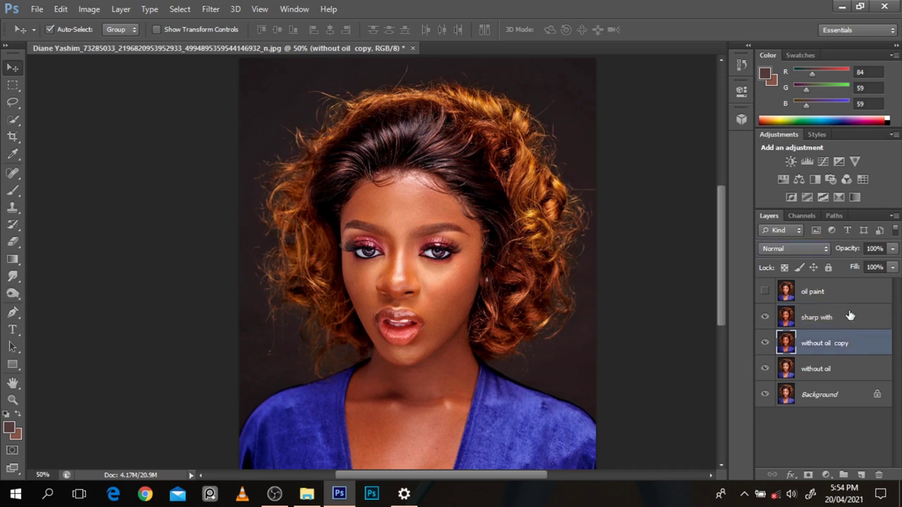
left_click(841, 324)
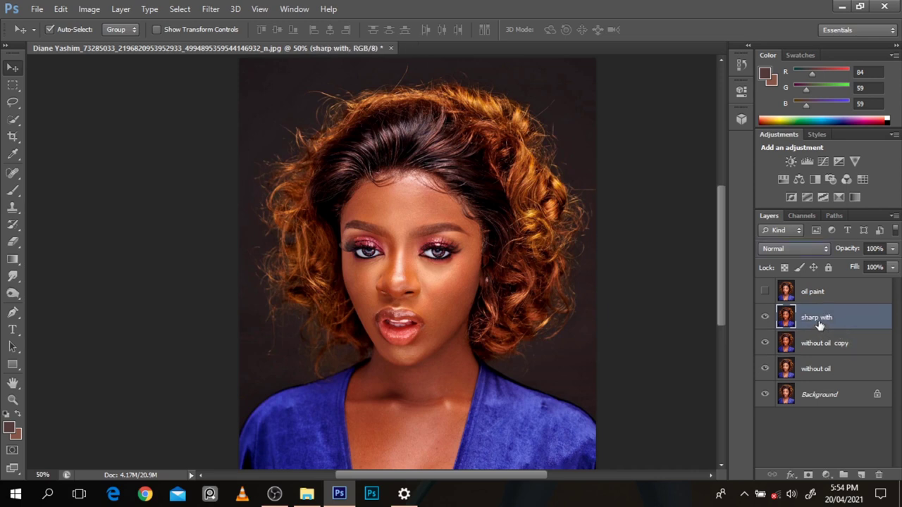
double_click(822, 342)
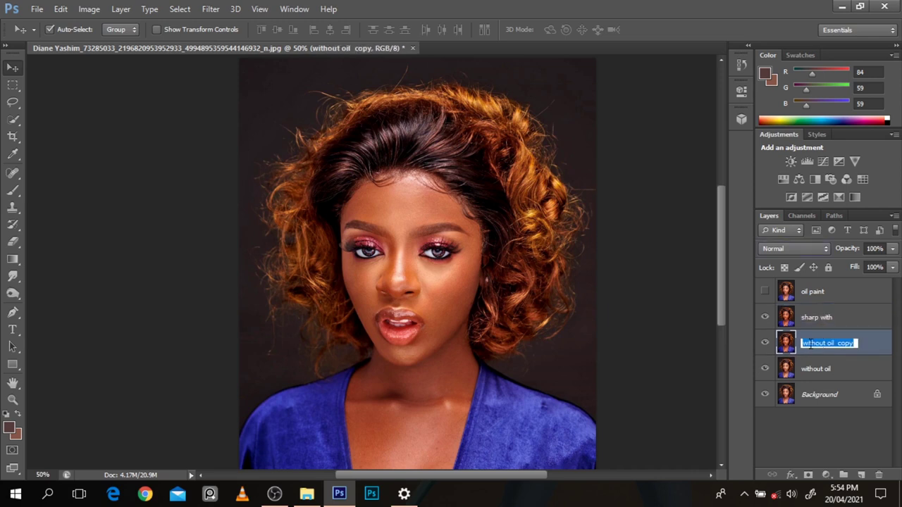
Step: Duplicate the "sharp with" layer and rename the new copy "sharp without"
left_click(835, 321)
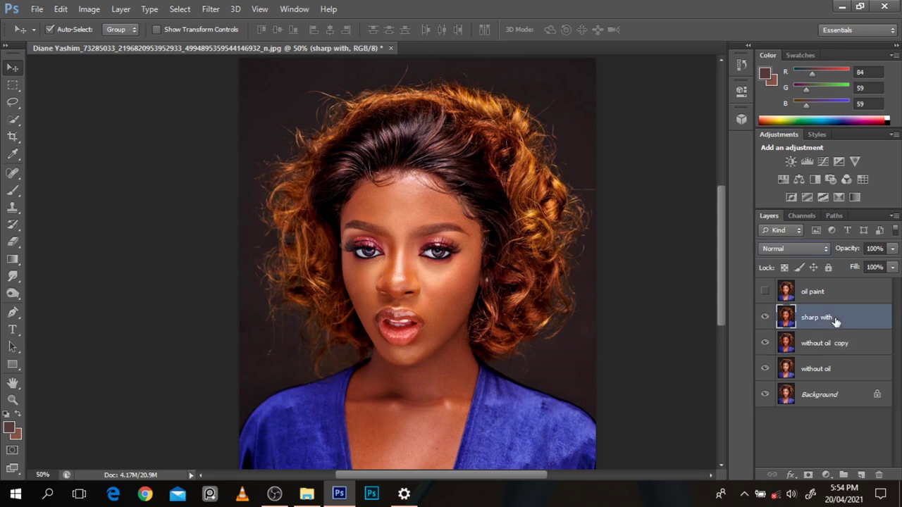
key("ctrl+j")
double_click(832, 318)
left_click(837, 317)
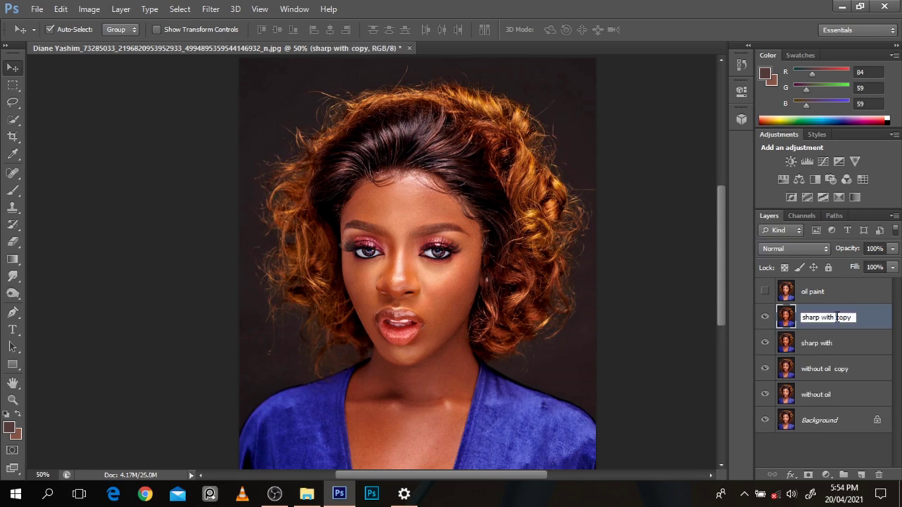
left_click_drag(836, 317, 878, 320)
key("BackSpace")
left_click(855, 342)
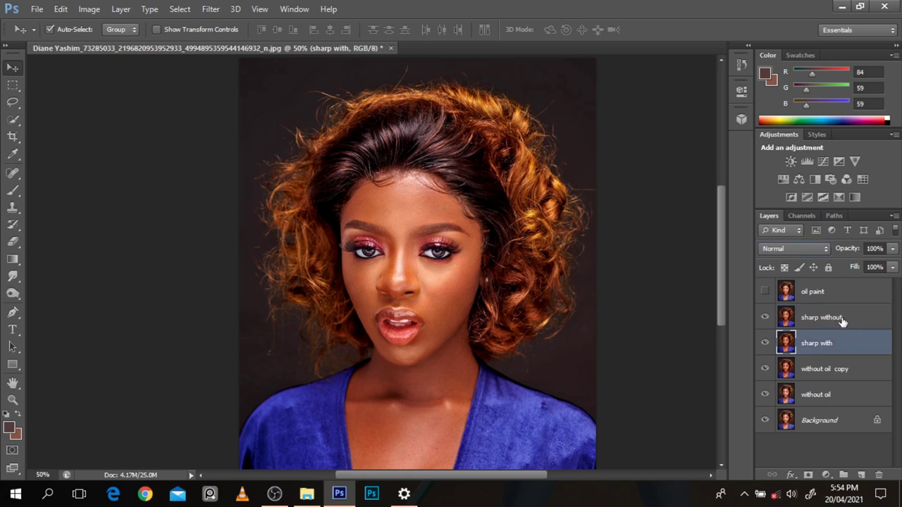
Step: With the "sharp without" layer hidden, duplicate "sharp with" and set the copy's blend mode to Vivid Light
left_click(842, 321)
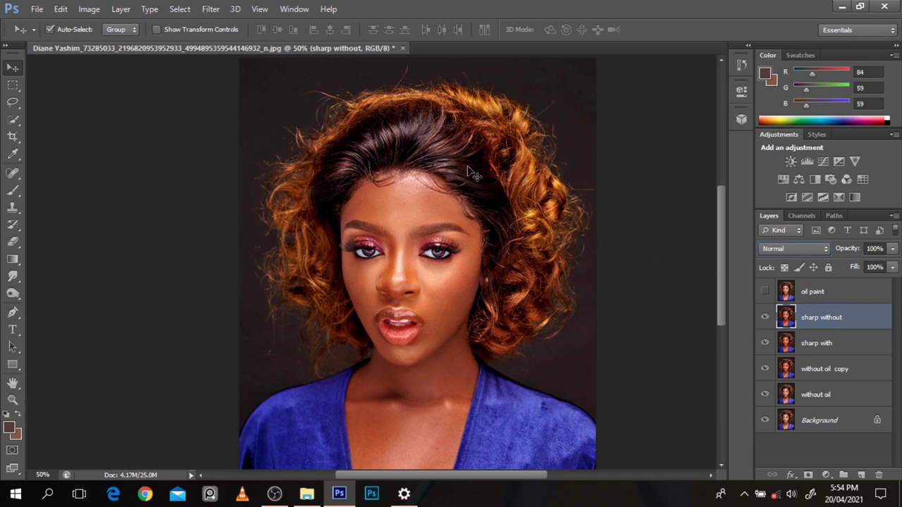
left_click(764, 317)
left_click(807, 346)
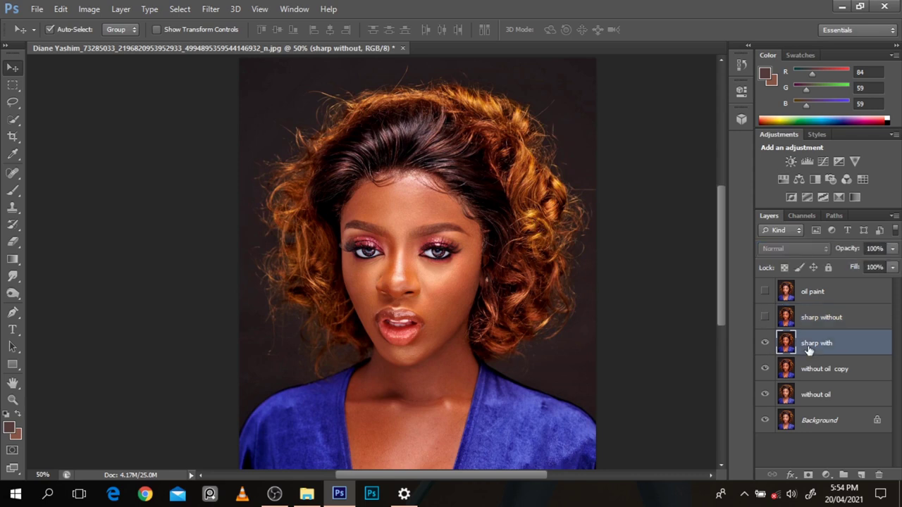
key("ctrl+j")
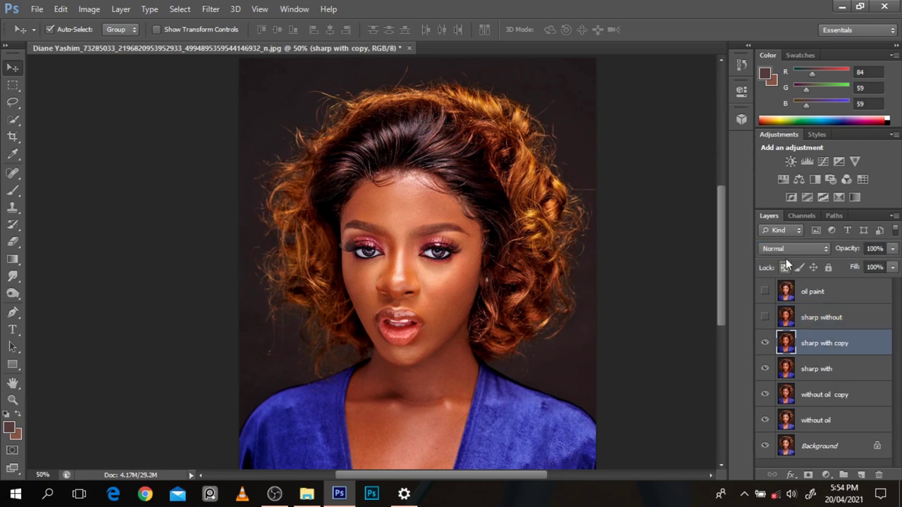
left_click(782, 249)
left_click(775, 199)
Step: Apply the High Pass filter to the "sharp with copy" layer, raising the radius slightly
left_click(211, 9)
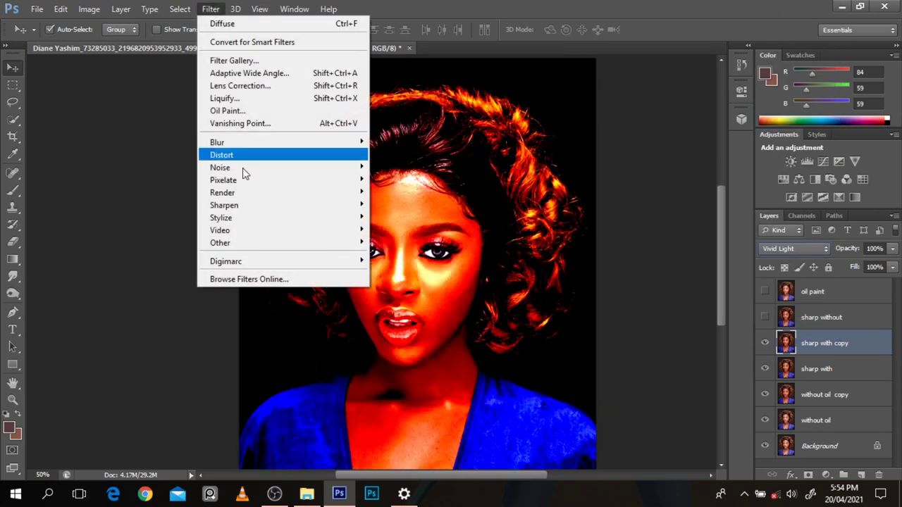
mouse_move(258, 243)
left_click(155, 256)
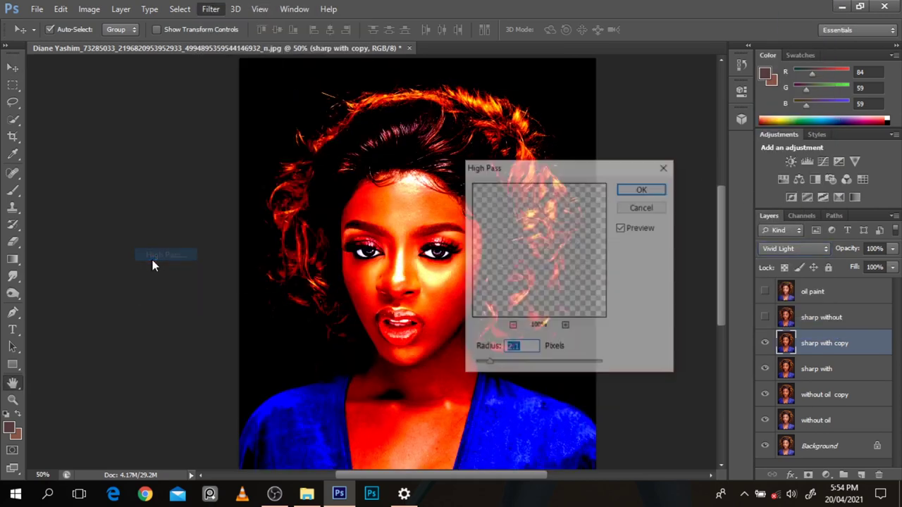
left_click_drag(489, 364, 494, 368)
left_click(644, 188)
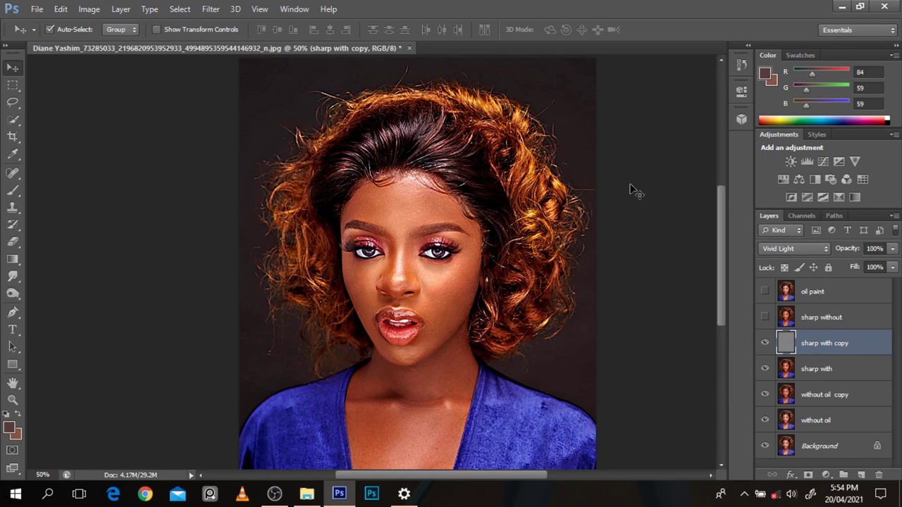
Step: Merge the High Pass copy down into "sharp with" and compare the result by toggling the "sharp without" layer
key("Delete")
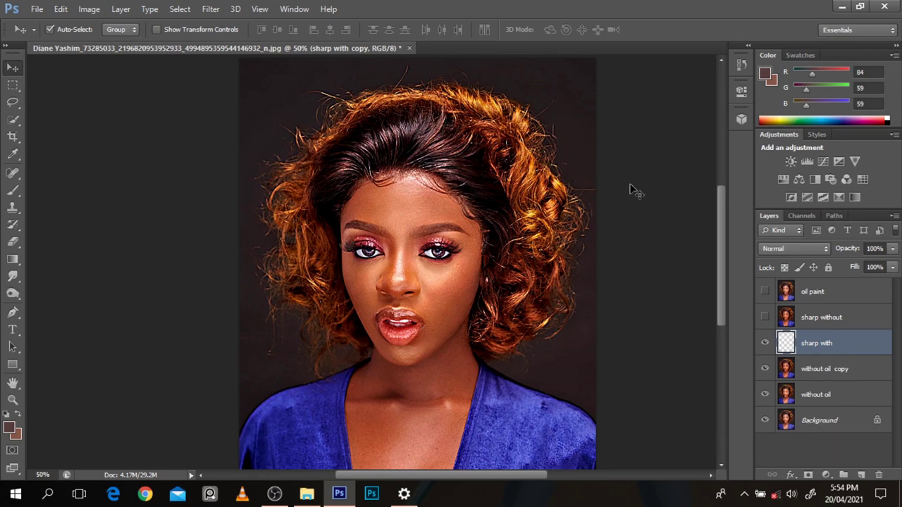
left_click(765, 318)
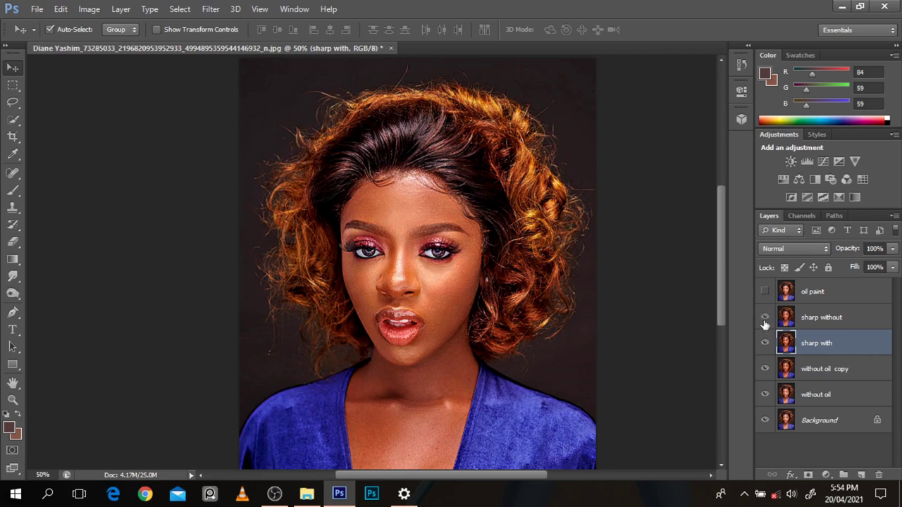
left_click(765, 319)
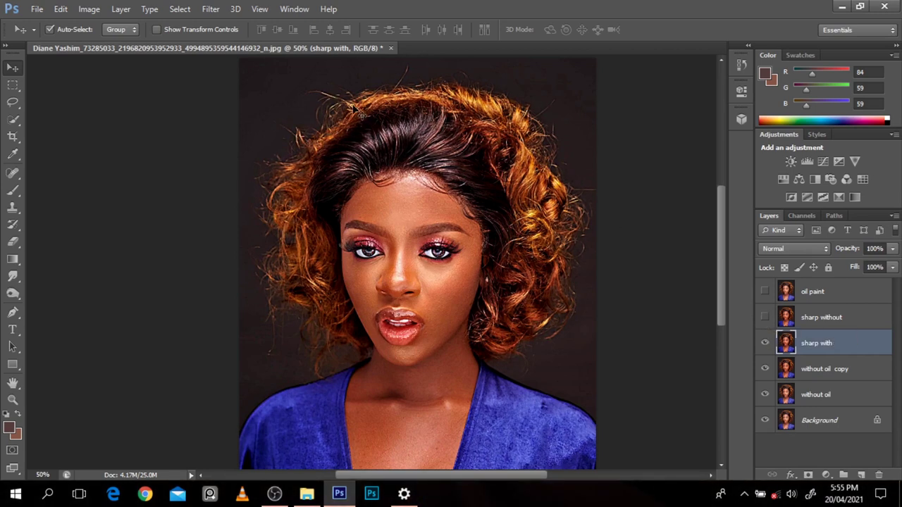
Step: Sharpen the "sharp with" layer using Unsharp Mask with radius 2.2 pixels and a slightly raised amount and threshold
left_click(208, 9)
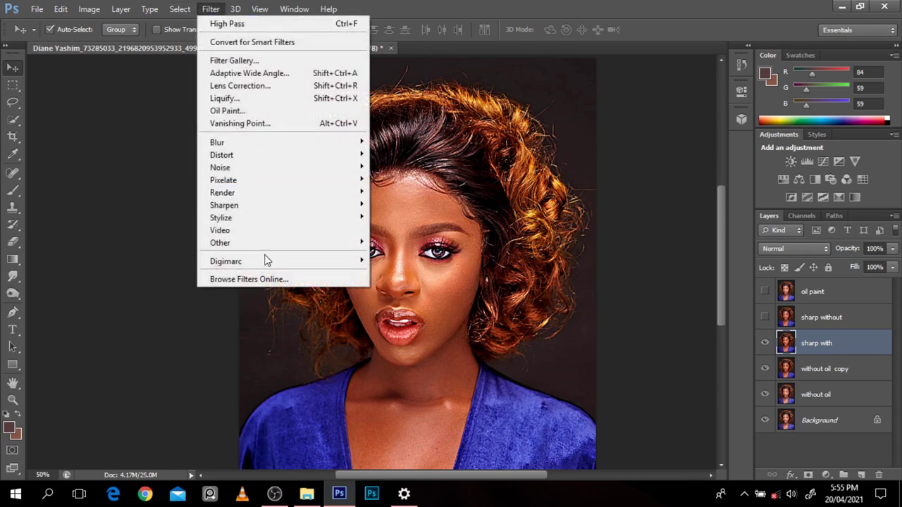
mouse_move(315, 173)
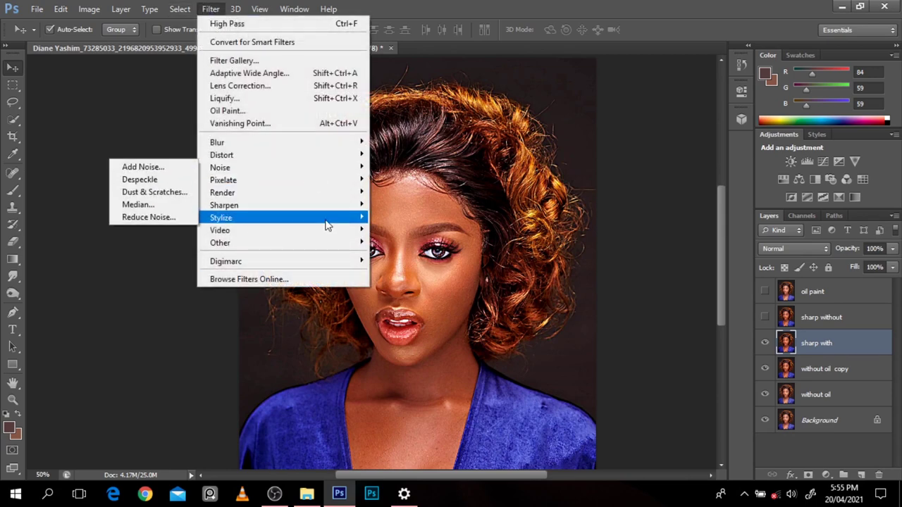
mouse_move(319, 210)
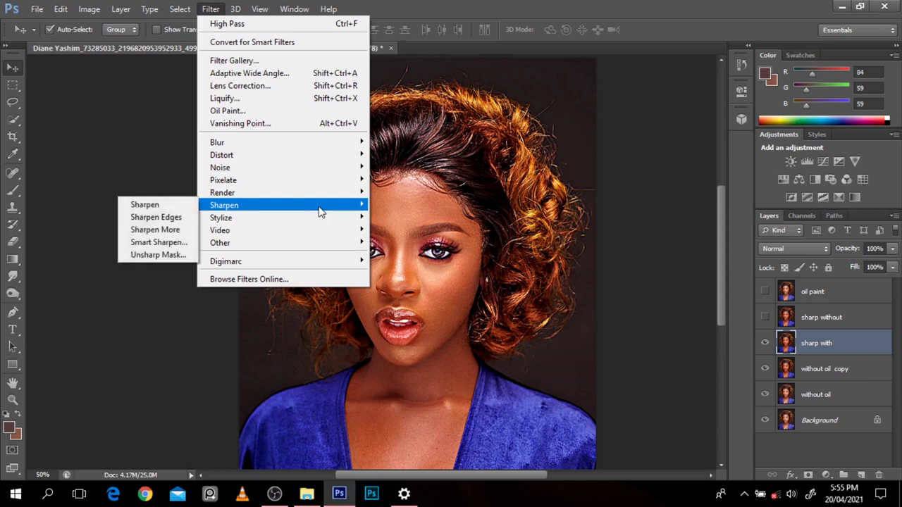
left_click(167, 258)
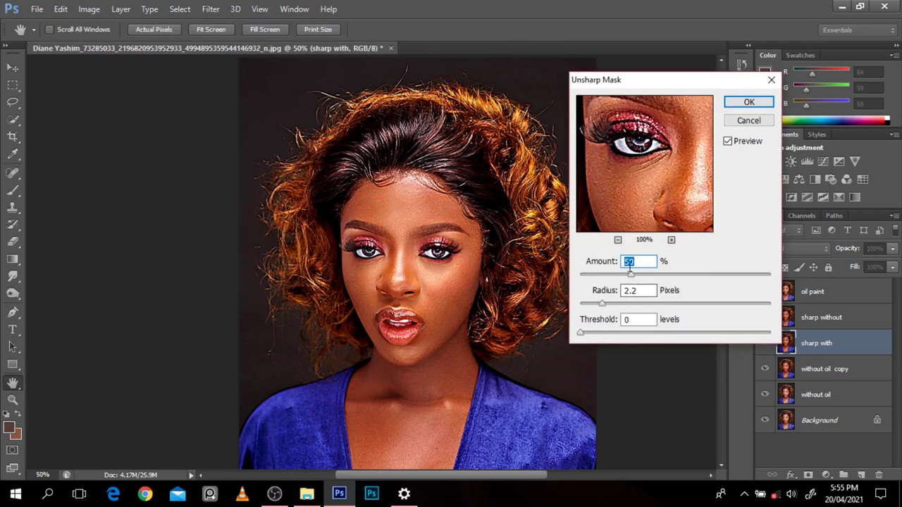
mouse_move(631, 276)
left_mouse_down()
mouse_move(620, 277)
mouse_move(639, 278)
left_mouse_up()
left_click_drag(582, 335, 586, 337)
left_click(748, 102)
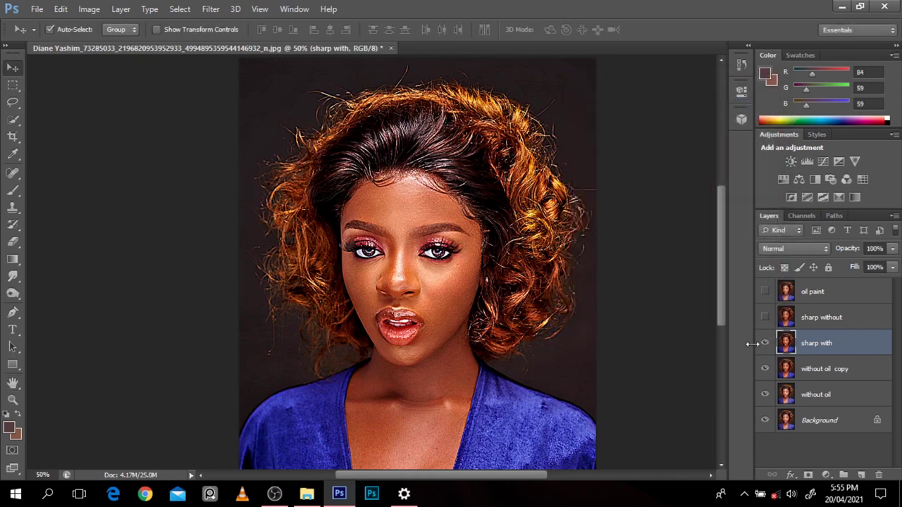
Step: Compare the sharpened portrait with the unsharpened version by toggling the "sharp without" layer's visibility, keeping "sharp with" selected
left_click(765, 318)
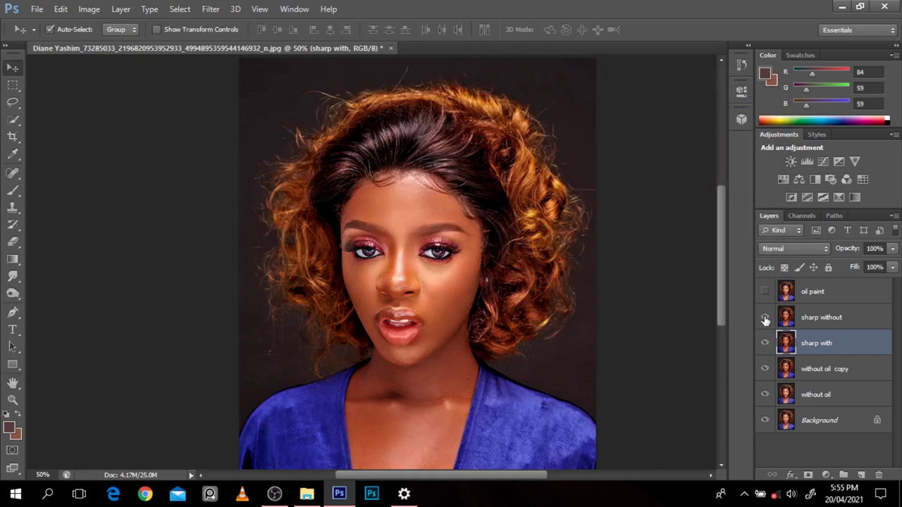
left_click(765, 318)
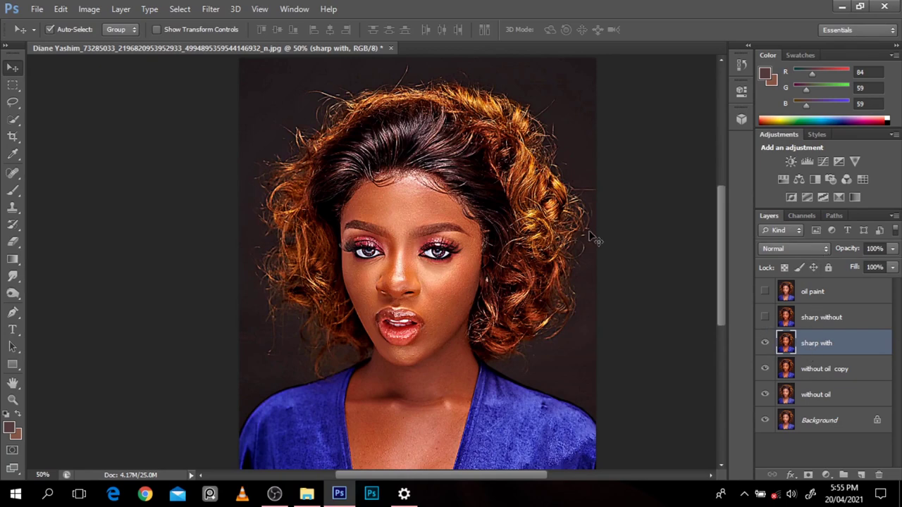
left_click(212, 9)
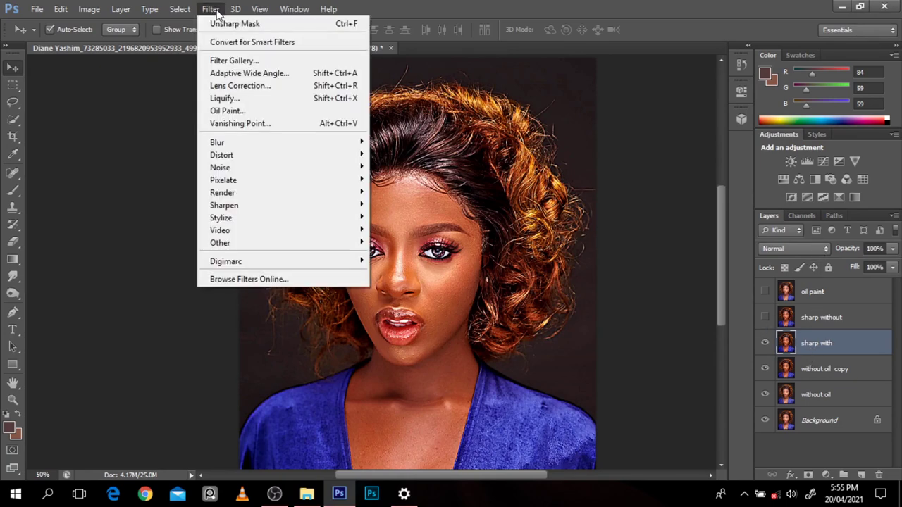
left_click(798, 348)
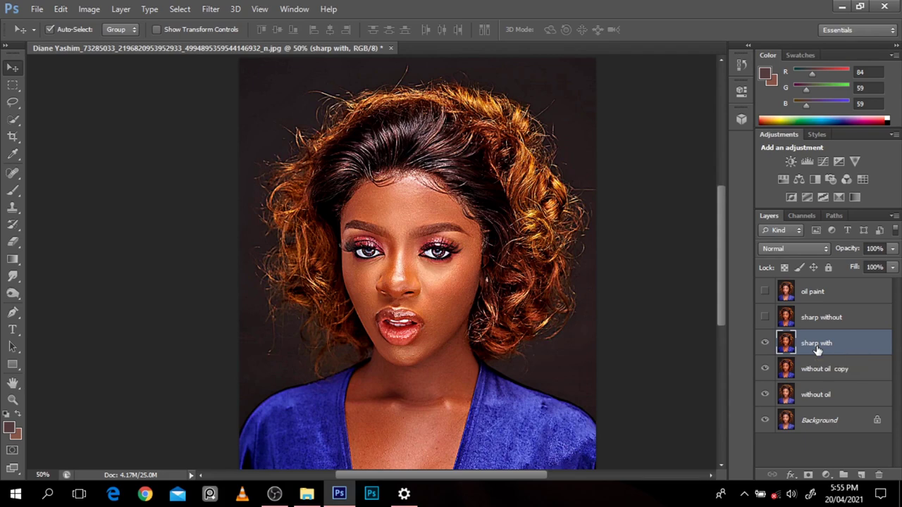
Step: Apply the Diffuse filter to "sharp with" in Anisotropic mode, trying the Normal, Darken Only and Lighten Only modes first
left_click(213, 11)
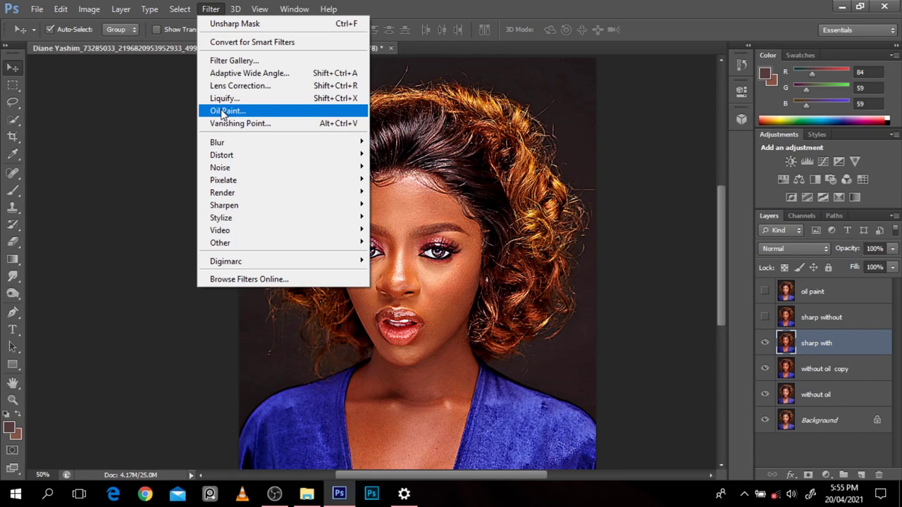
mouse_move(256, 242)
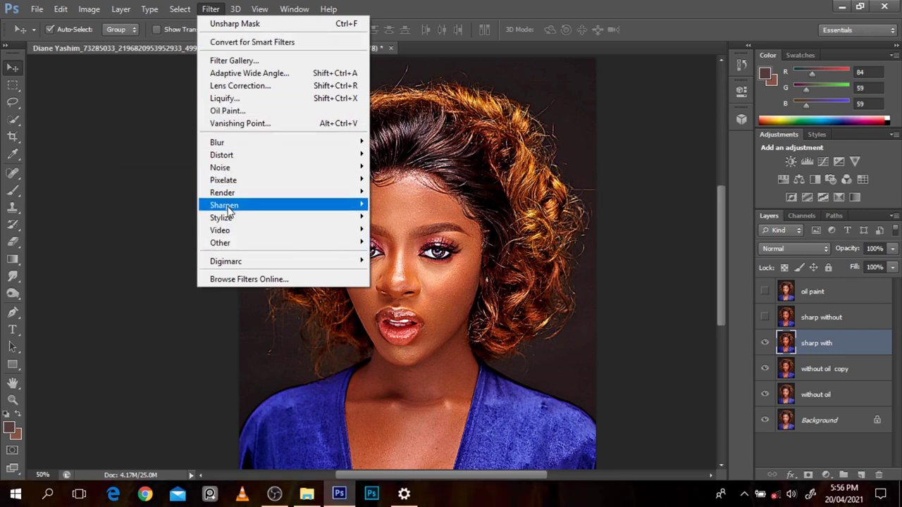
mouse_move(229, 220)
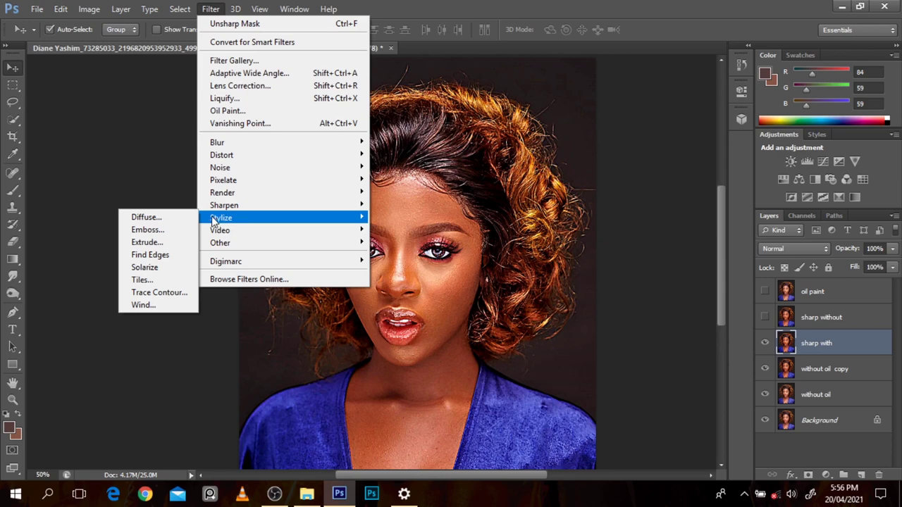
left_click(187, 217)
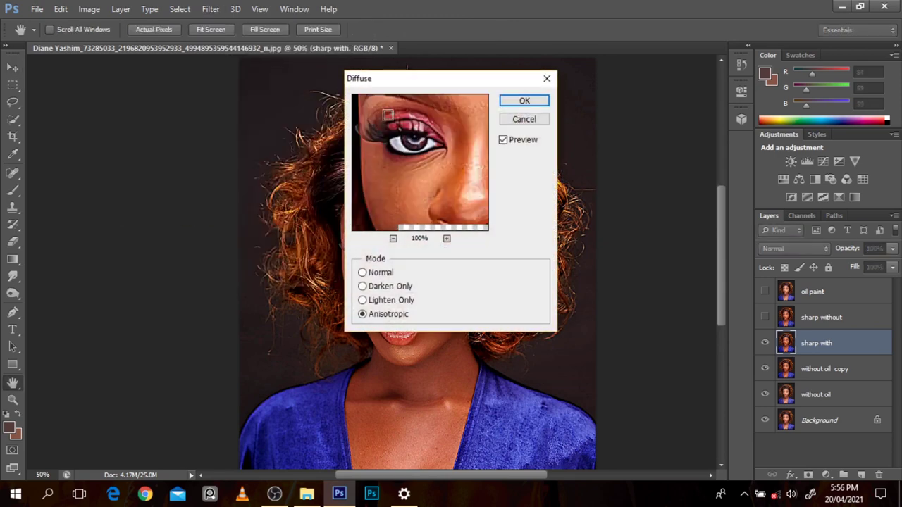
left_click_drag(382, 81, 581, 84)
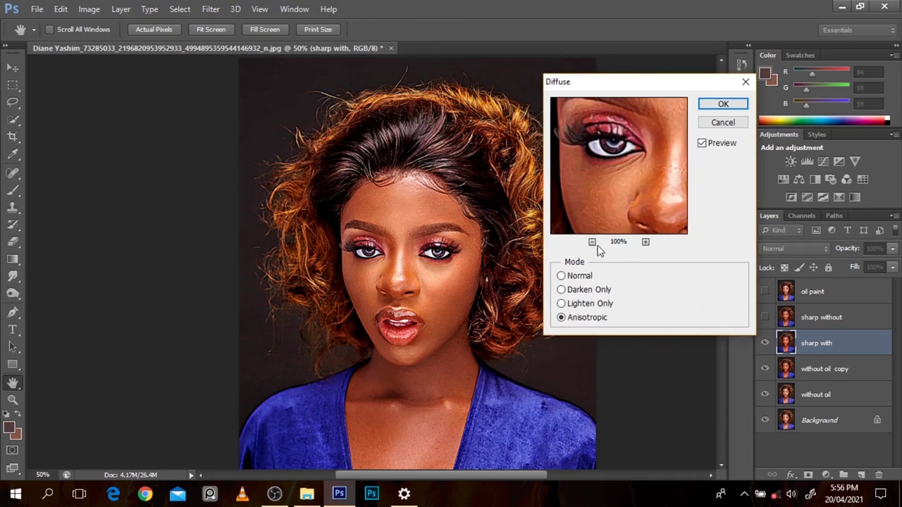
left_click(561, 278)
left_click(561, 290)
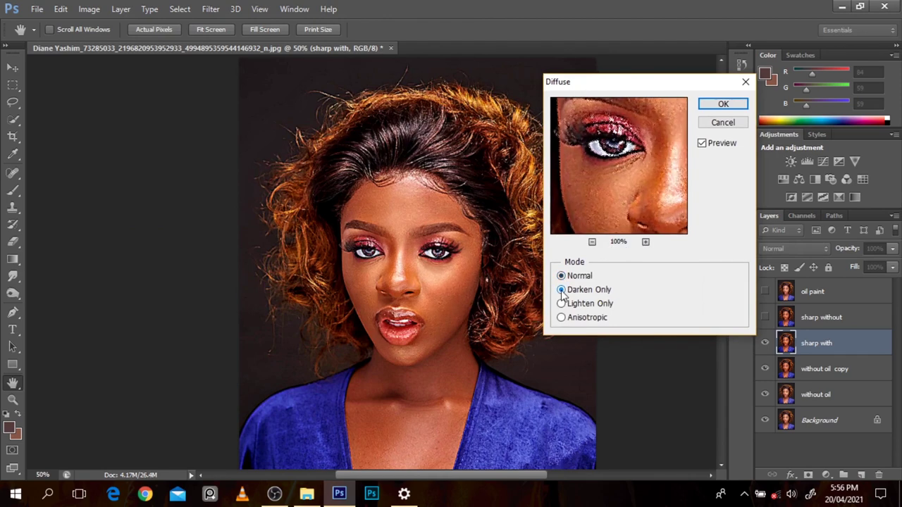
left_click(562, 303)
left_click(562, 318)
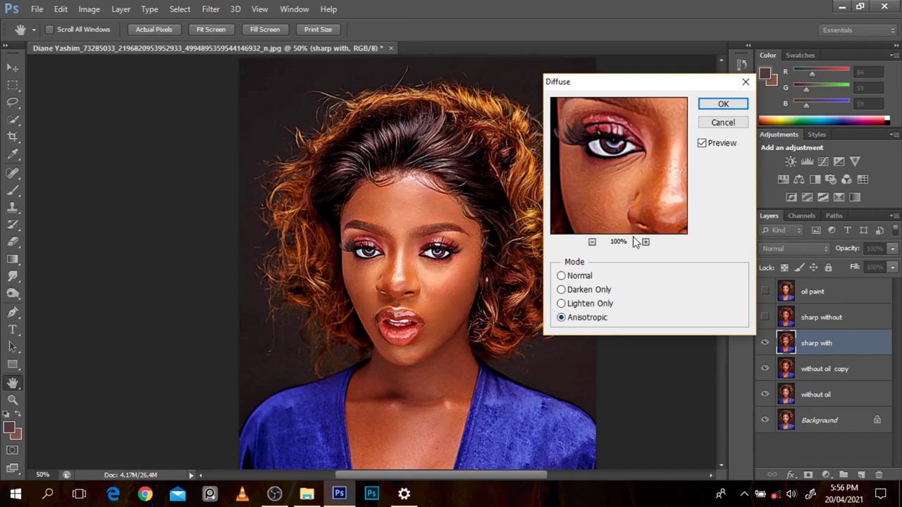
left_click(722, 105)
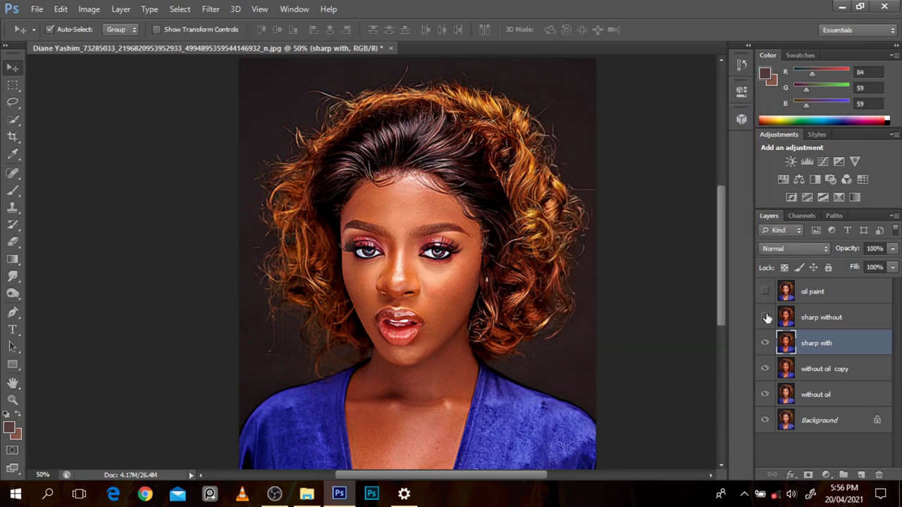
Step: Rotate the whole image 90° clockwise
left_click(90, 9)
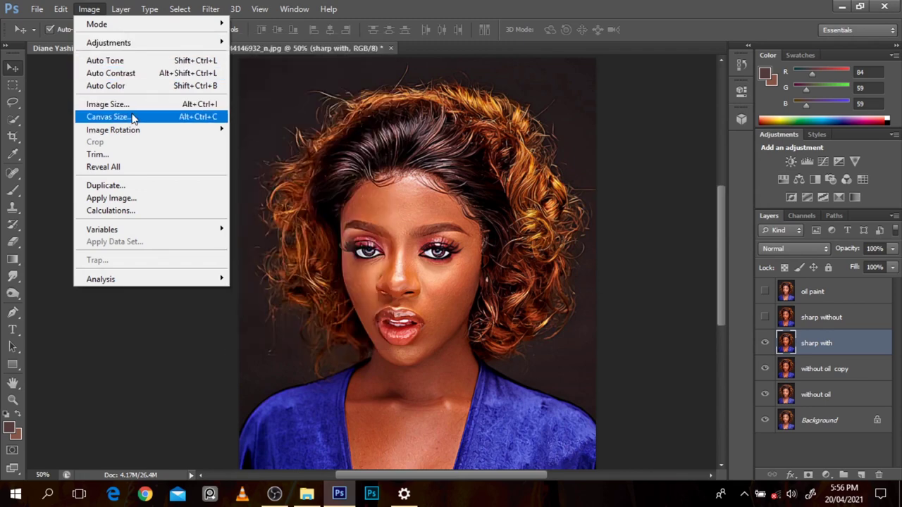
mouse_move(161, 130)
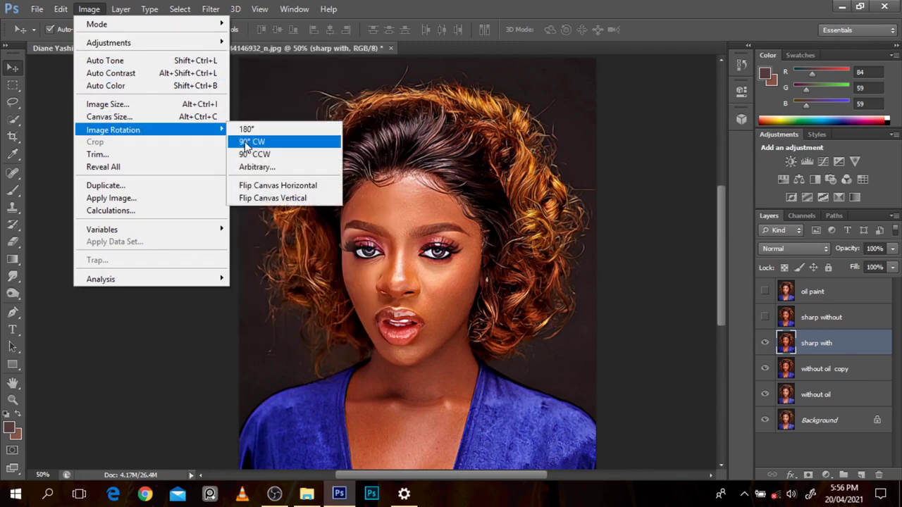
left_click(247, 142)
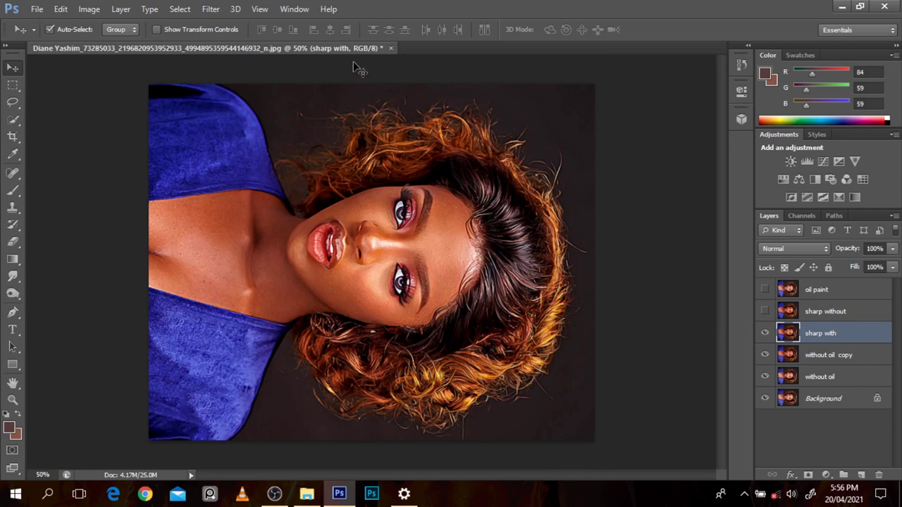
Step: Select only the "sharp with" layer and reapply the Diffuse filter to the rotated image
left_click_drag(354, 70, 354, 112)
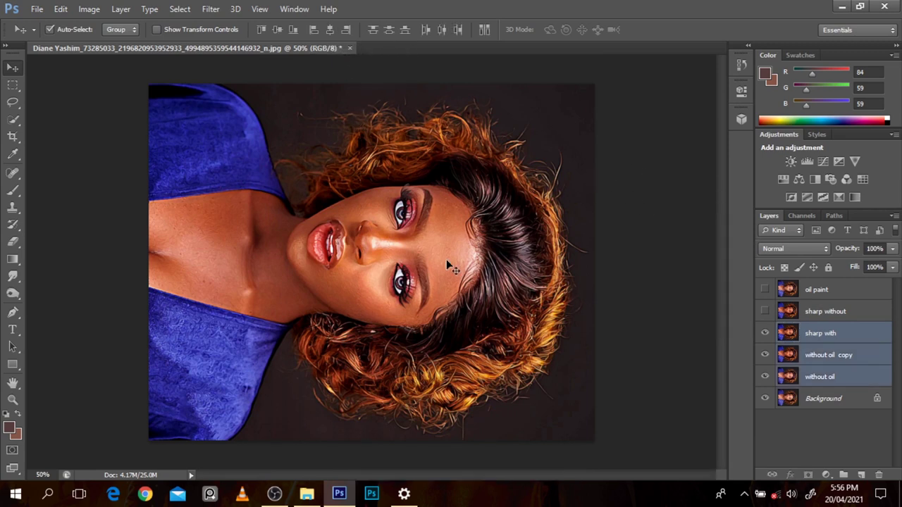
left_click(218, 14)
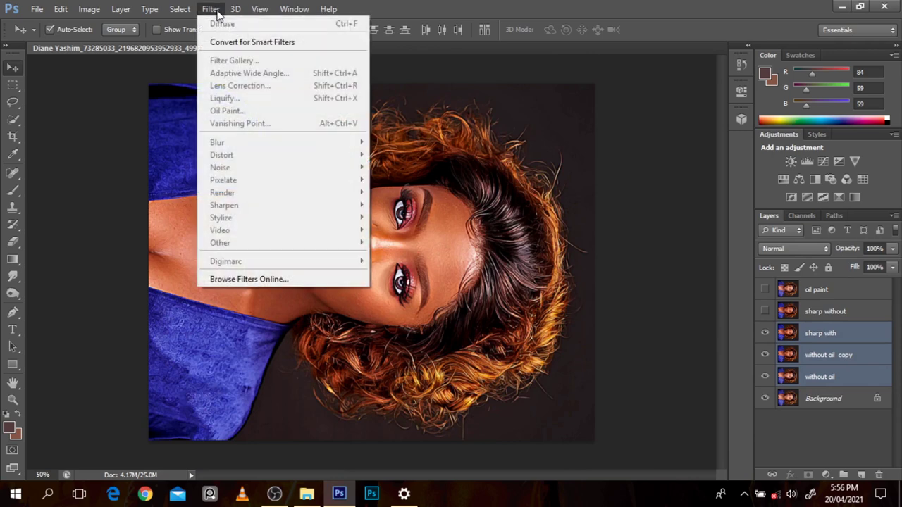
left_click(863, 331)
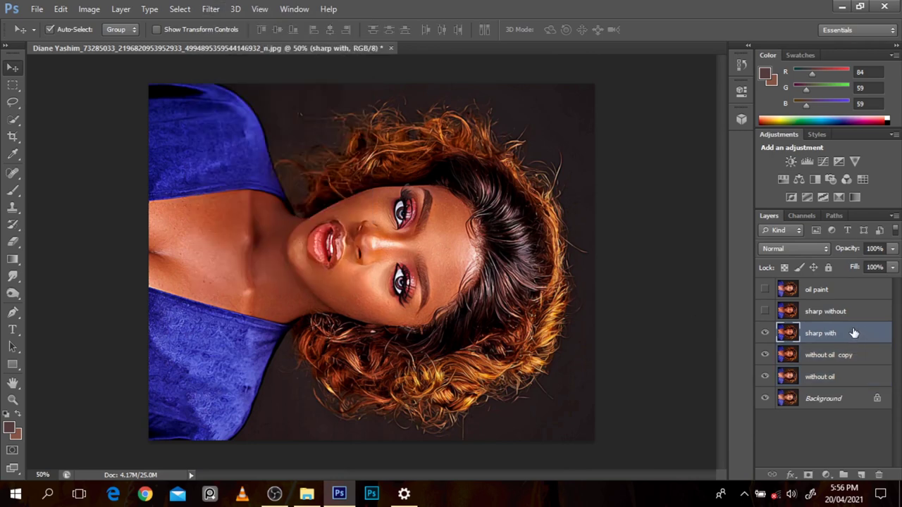
left_click(215, 11)
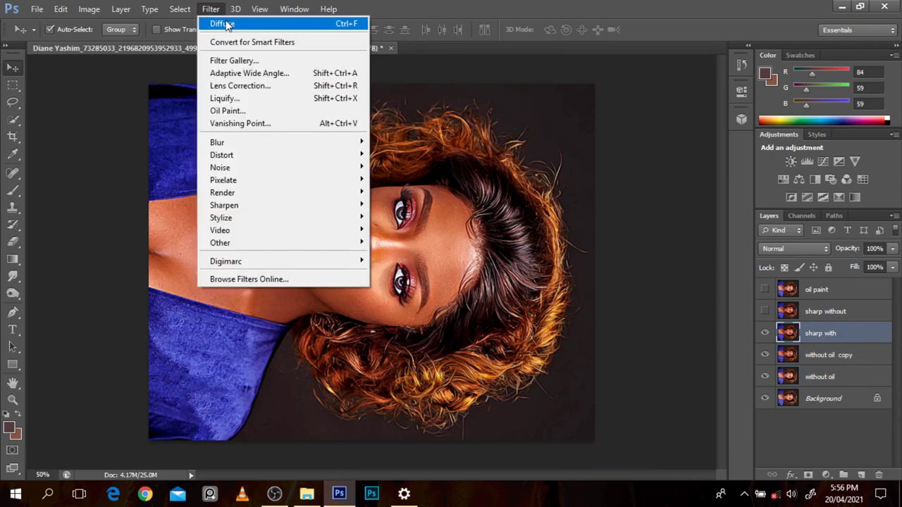
left_click(224, 24)
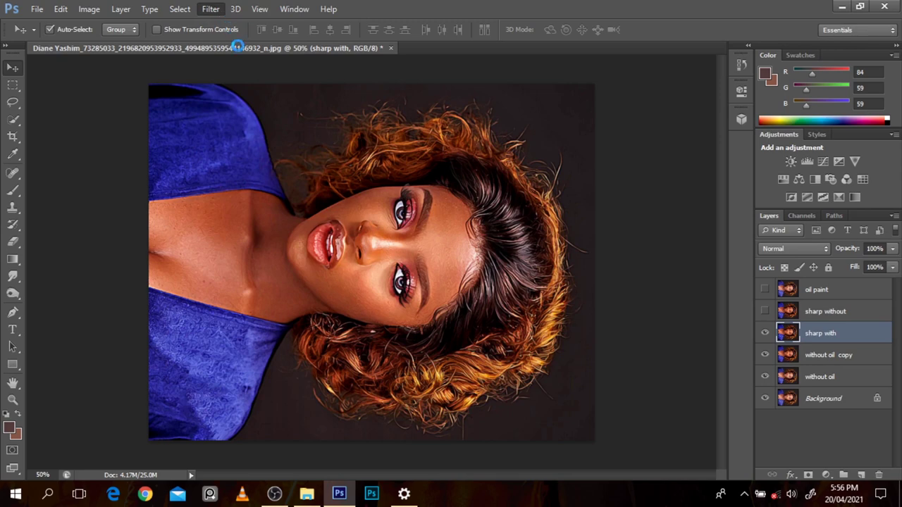
Step: Rotate the whole image 90° clockwise so the portrait is upside down, and reapply the Diffuse filter to "sharp with"
left_click(88, 10)
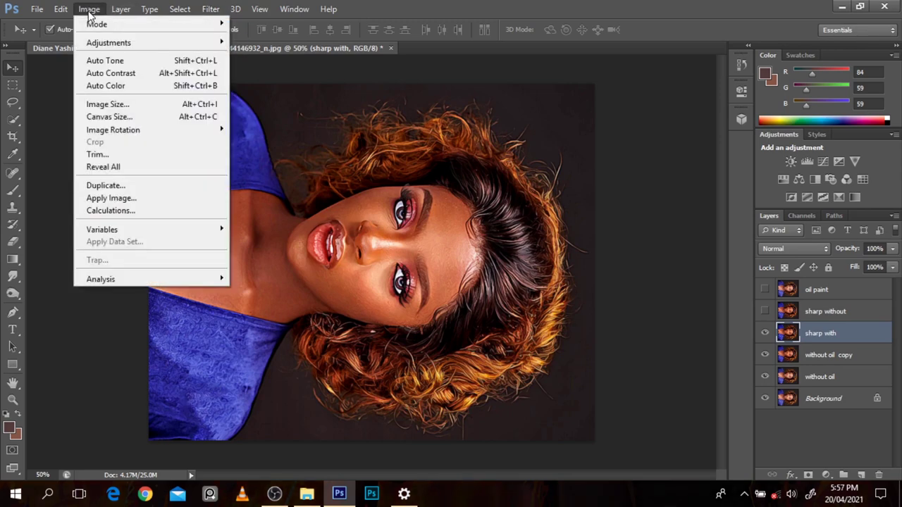
mouse_move(185, 131)
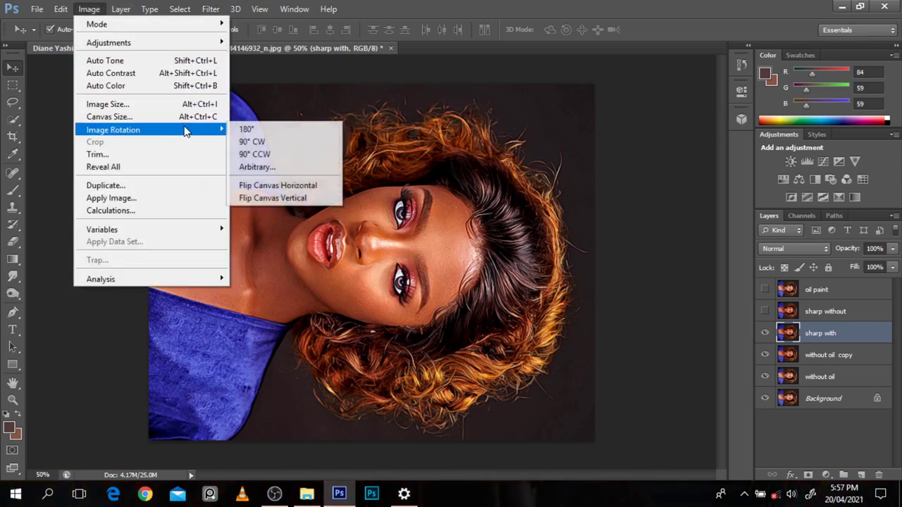
left_click(255, 142)
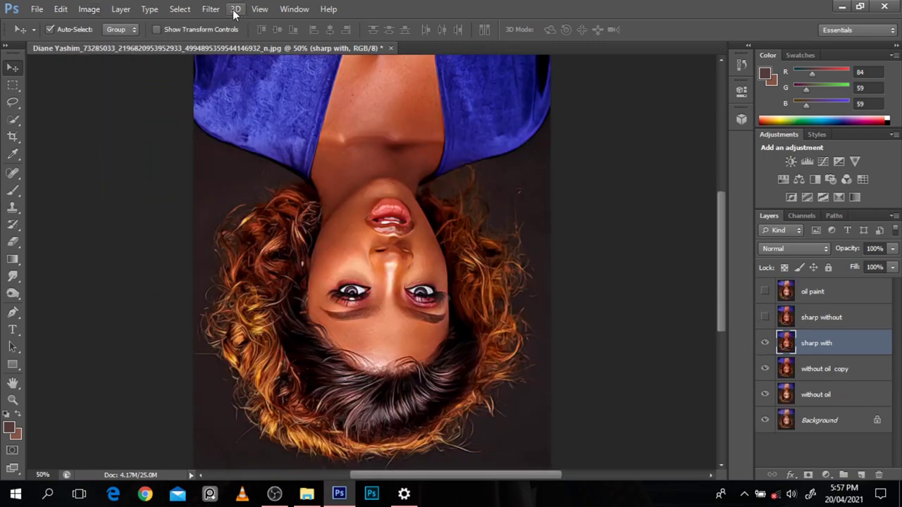
left_click(211, 8)
left_click(220, 22)
Step: Rotate the upside-down image another 90° clockwise and reapply the Diffuse filter to "sharp with" at that orientation
left_click(88, 9)
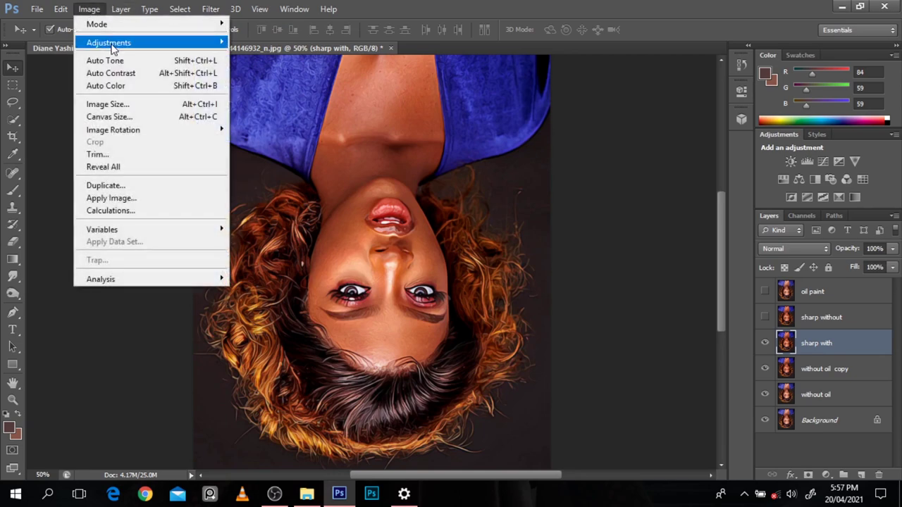
mouse_move(112, 46)
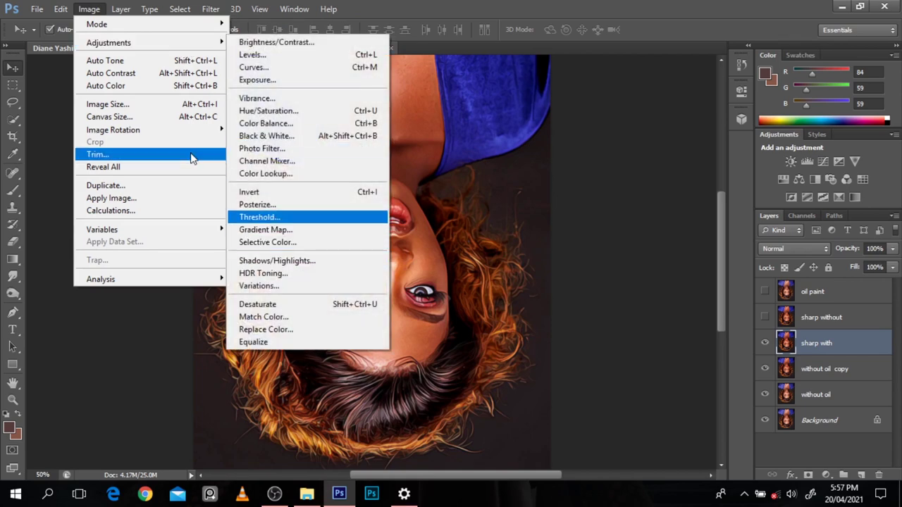
mouse_move(195, 131)
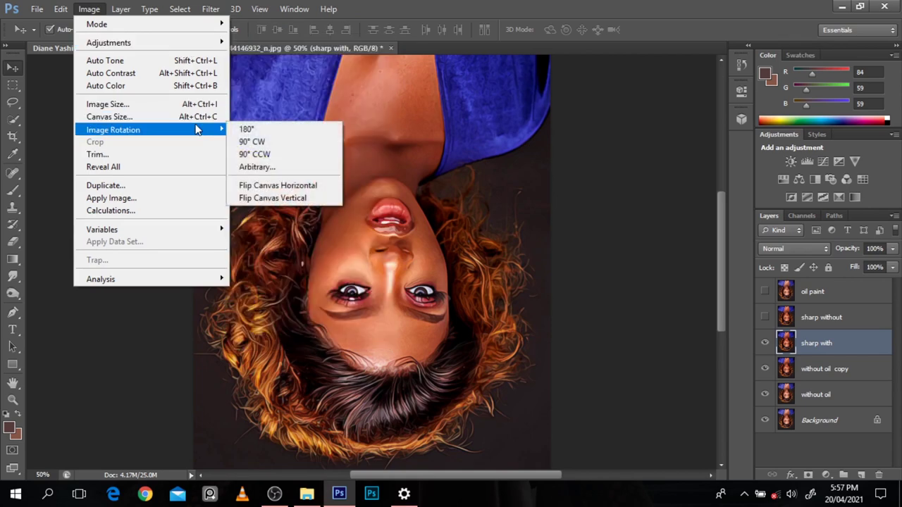
left_click(248, 142)
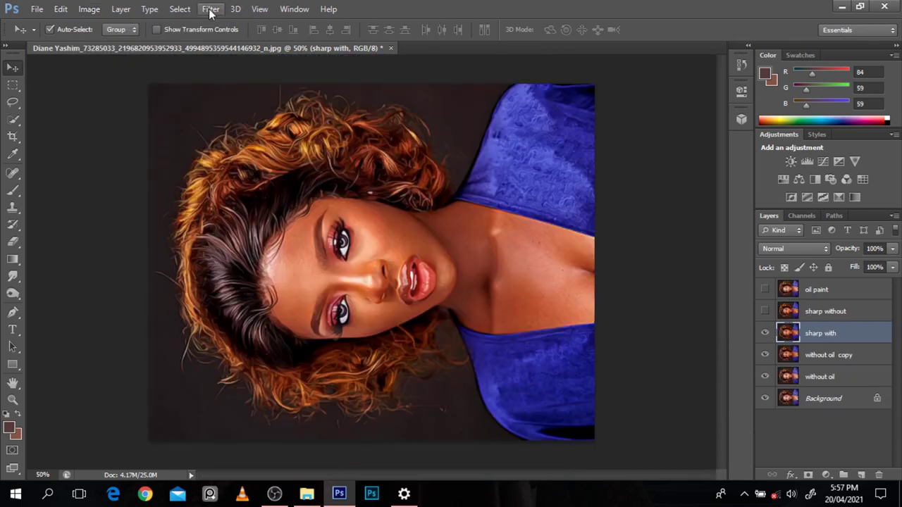
left_click(211, 8)
left_click(216, 16)
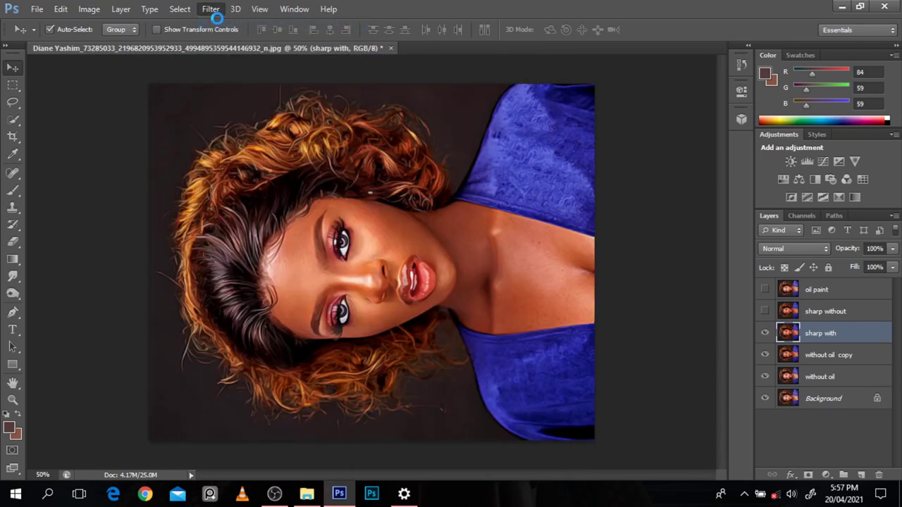
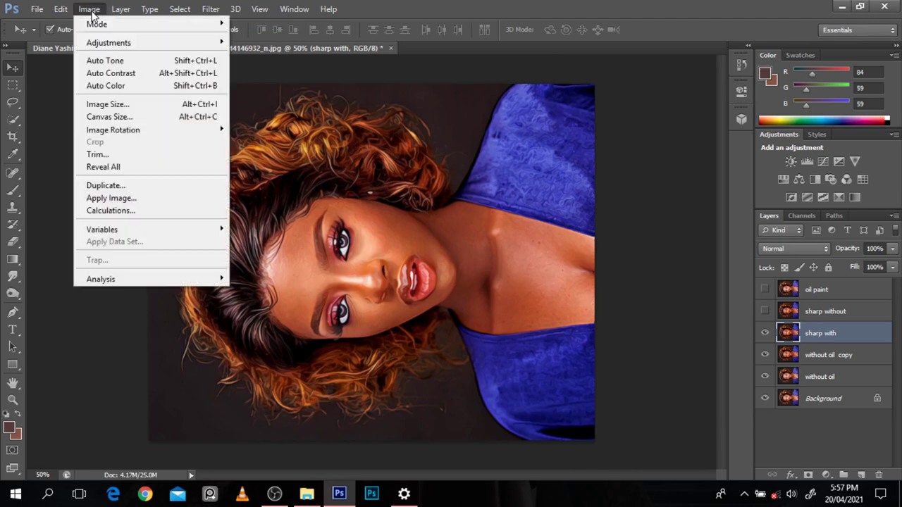
Step: Rotate the image 90° clockwise back to upright and compare the diffused result with the "oil paint" layer by toggling its visibility
mouse_move(141, 133)
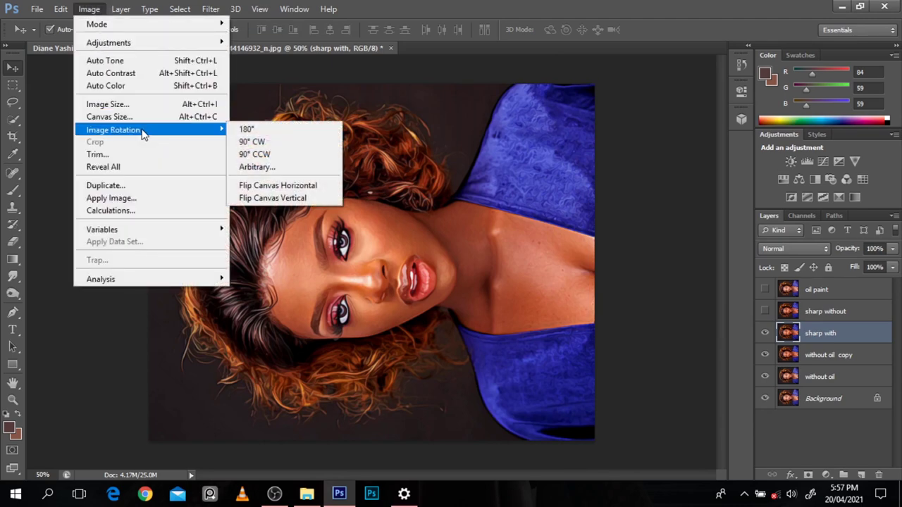
left_click(253, 142)
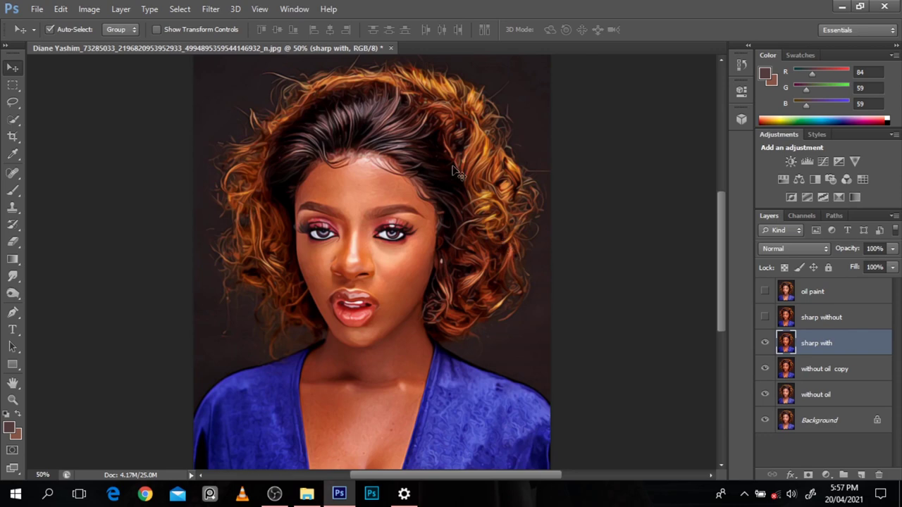
scroll(448, 155, "up", 1)
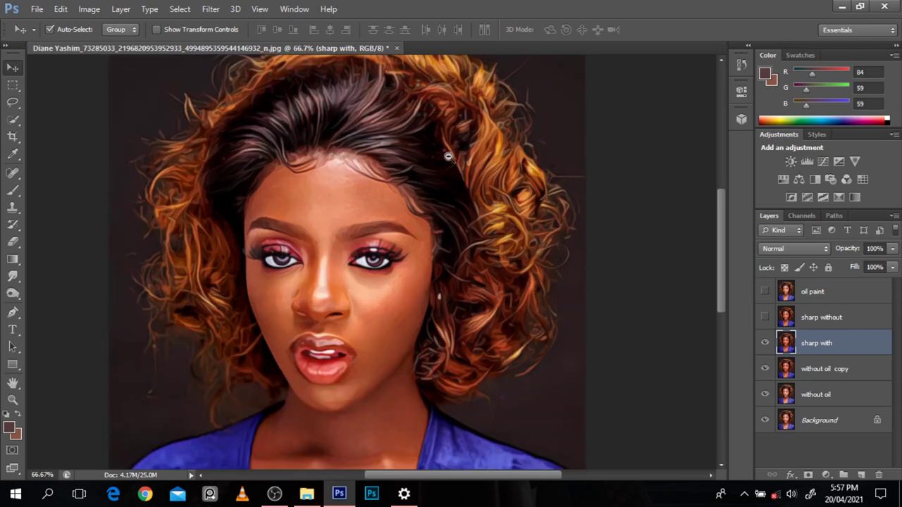
scroll(448, 156, "down", 2)
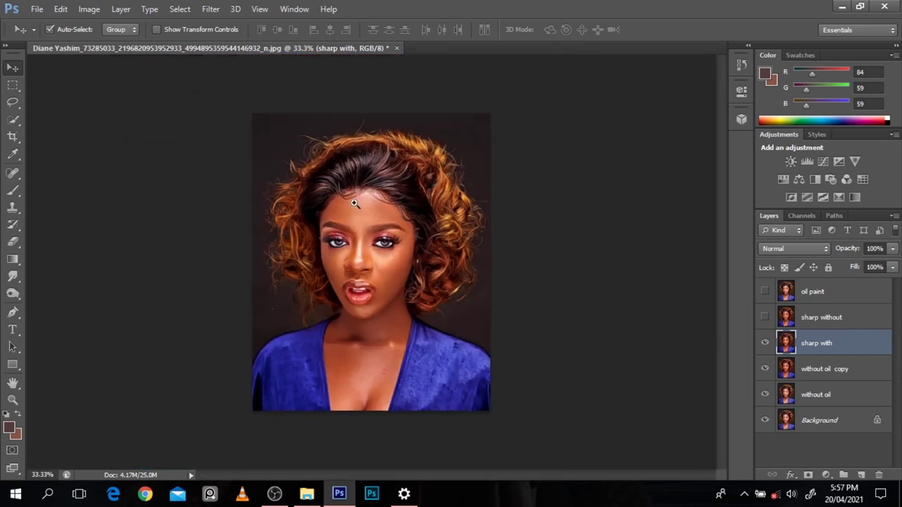
scroll(355, 203, "up", 3)
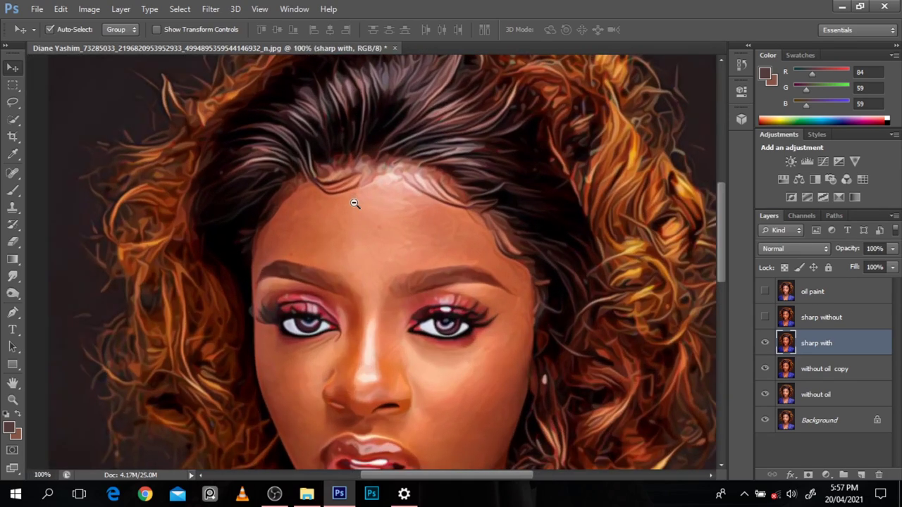
scroll(355, 203, "down", 2)
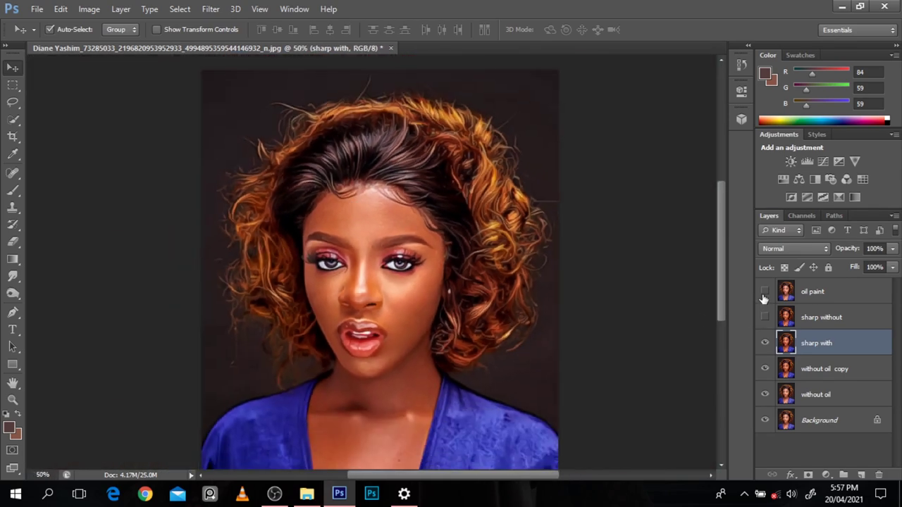
left_click(765, 293)
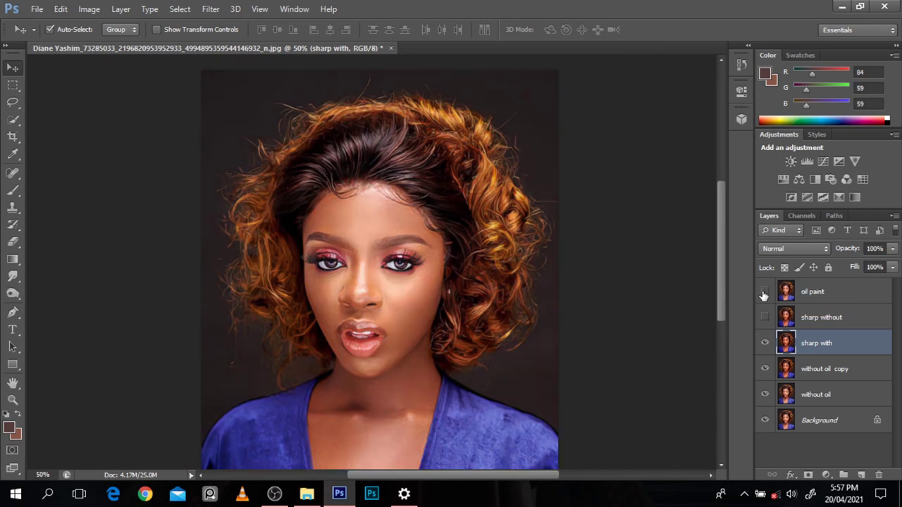
left_click(764, 292)
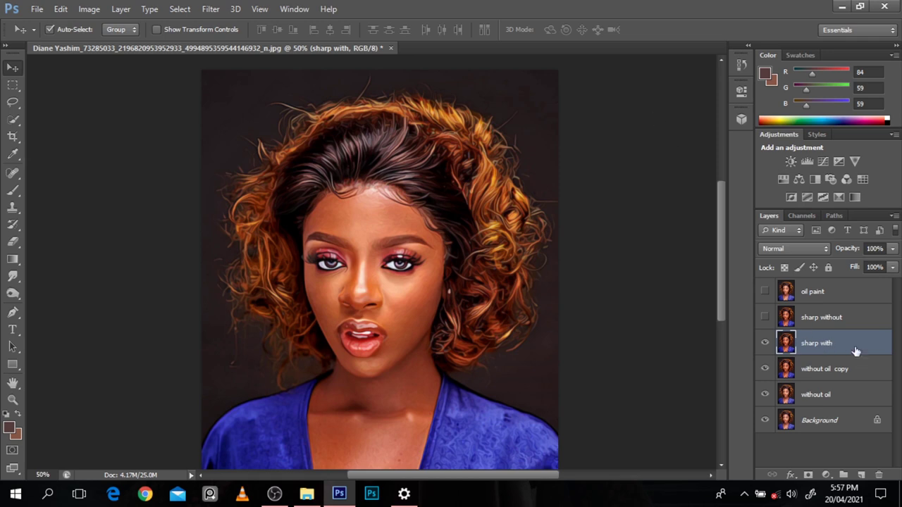
Step: Rename the "sharp with" layer as "sharp with diffuse"
left_click(815, 375)
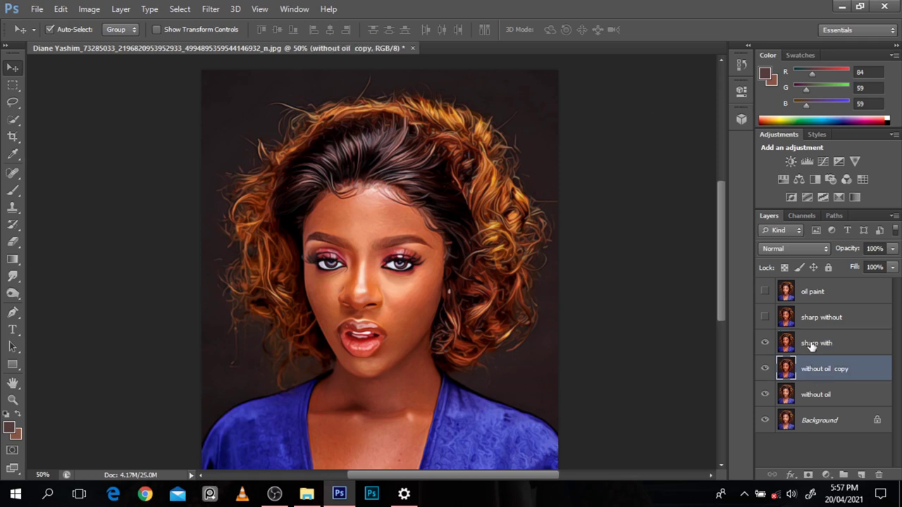
double_click(812, 343)
left_click(838, 342)
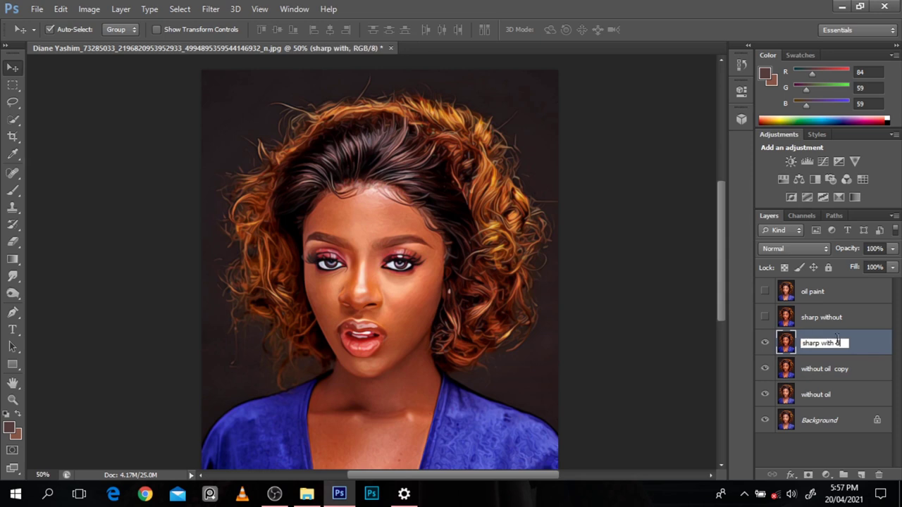
key("BackSpace")
key("BackSpace")
type("fuse")
key("Return")
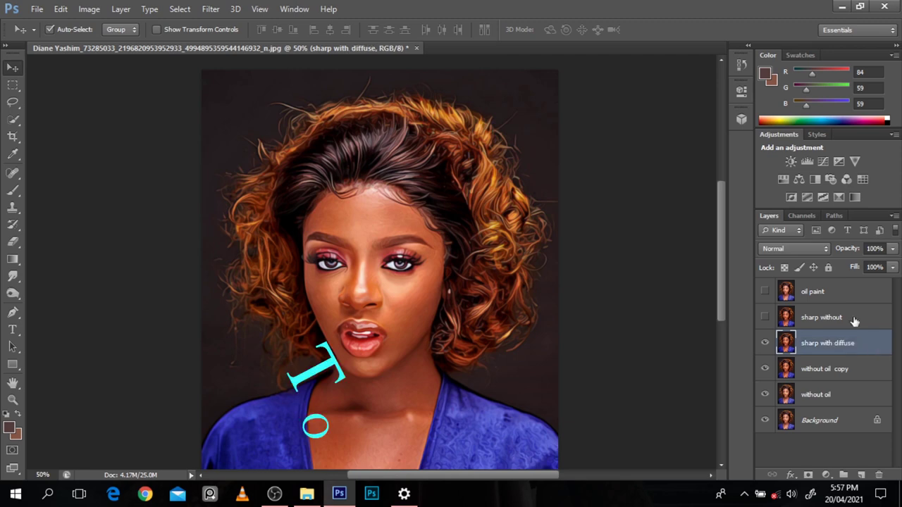
Step: Rename the "sharp without" layer as "unsharp with diffuse"
double_click(821, 318)
left_click_drag(848, 318, 817, 318)
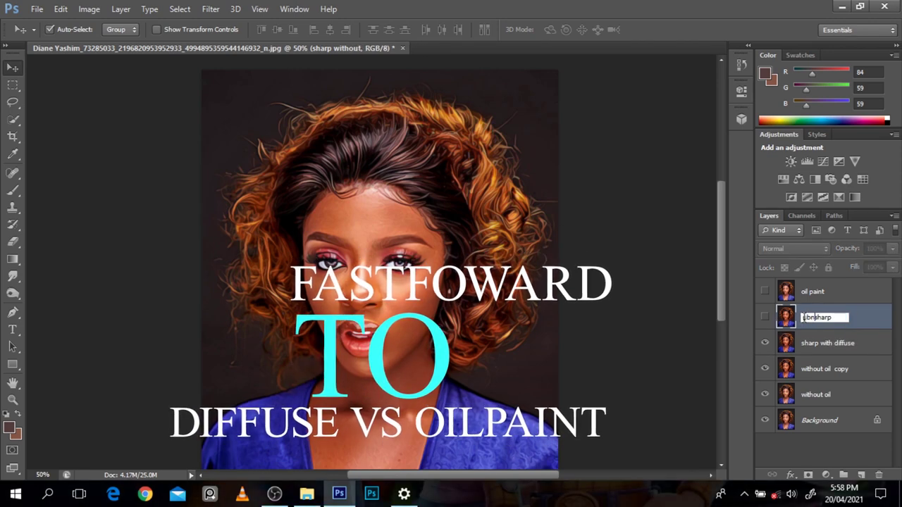
type("with diffuse")
key("Home")
type("un")
key("Return")
Step: Apply the Diffuse filter to the unsharpened layer and rotate the whole image 90° clockwise
left_click(210, 9)
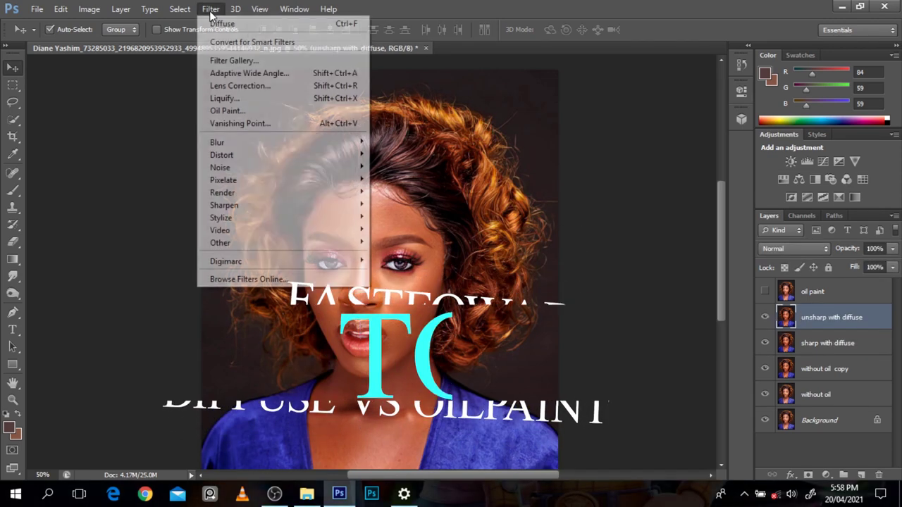
left_click(210, 8)
left_click(89, 8)
mouse_move(113, 125)
left_click(247, 137)
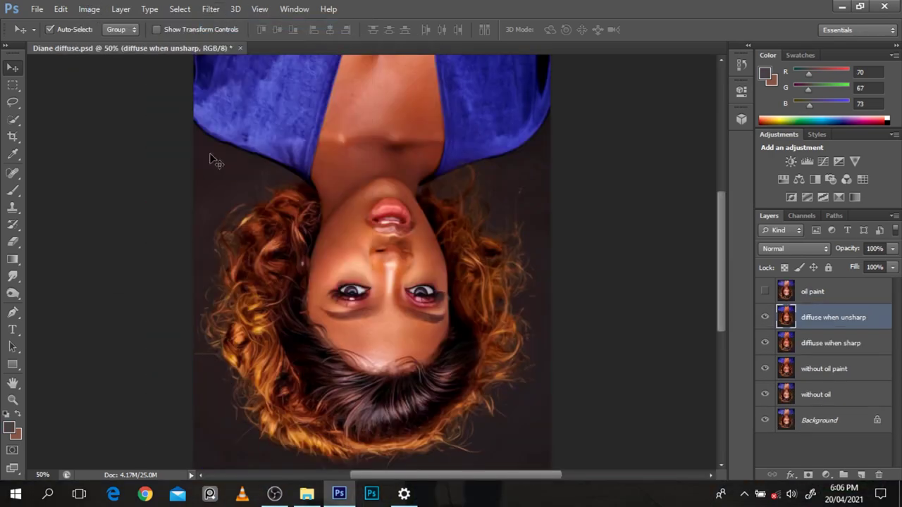
Step: Continue rotating the image in 90° clockwise turns until the portrait is upright again
left_click(89, 8)
left_click(247, 138)
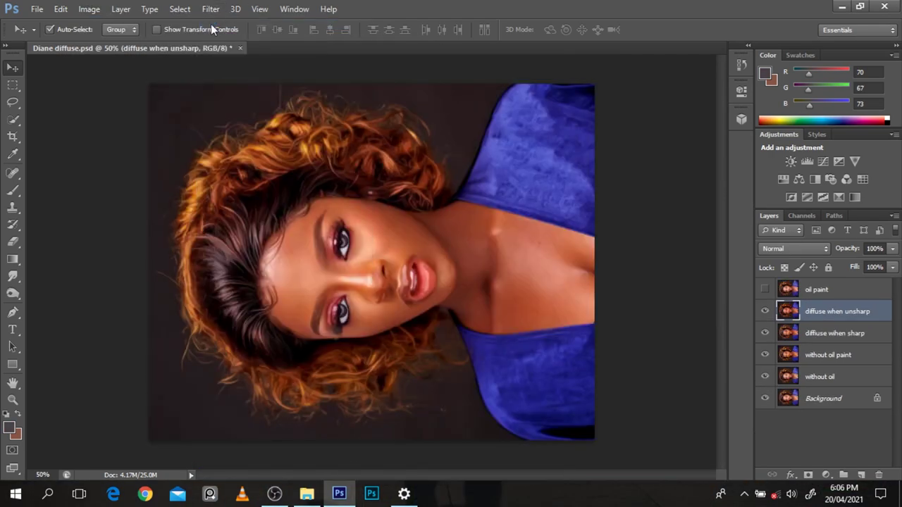
left_click(89, 9)
left_click(304, 188)
Step: Compare the unsharpened and sharpened diffuse results by toggling the visibility of the "diffuse when unsharp" layer
left_click(766, 318)
left_click(766, 317)
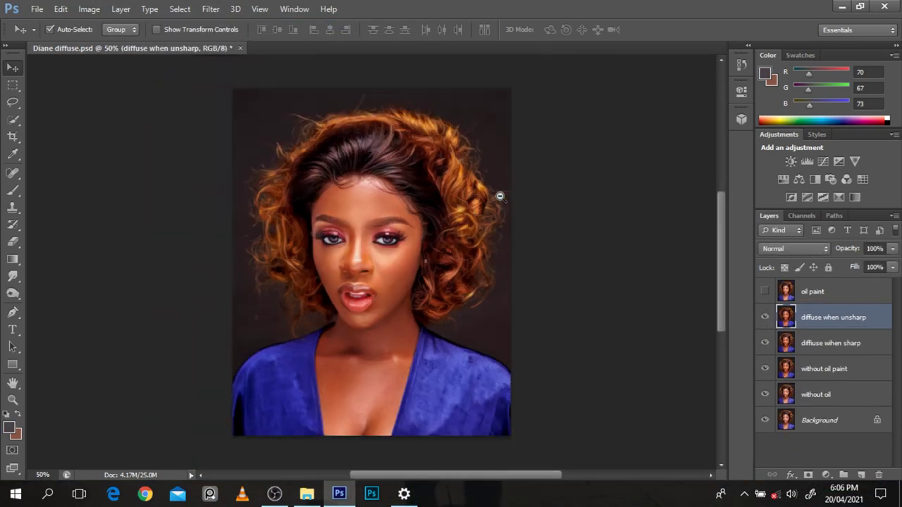
key("ctrl+plus")
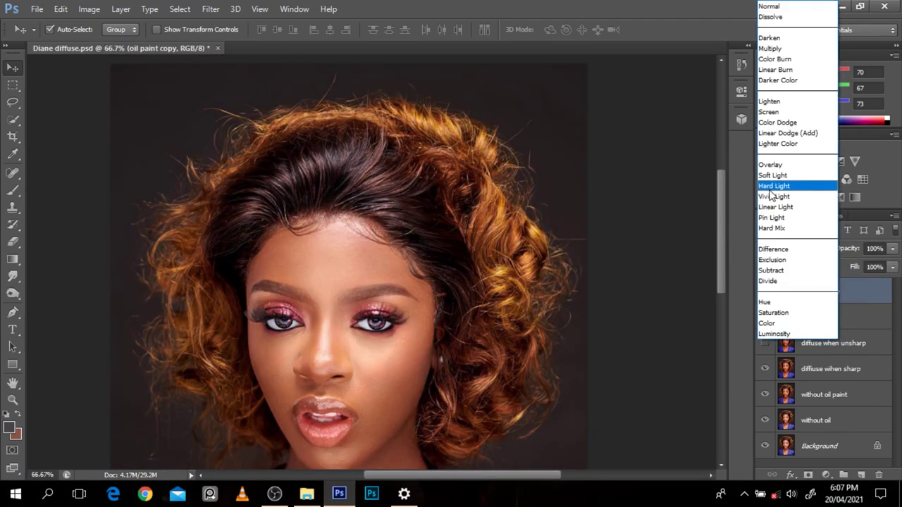
Step: Apply the Oil Paint filter to the "oil paint" layer with reduced Shine and Stylization
left_click(211, 8)
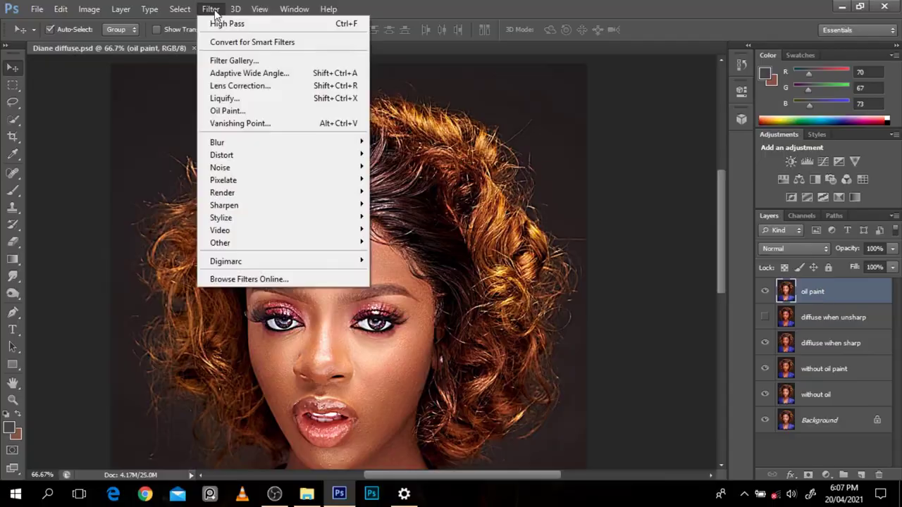
left_click(228, 111)
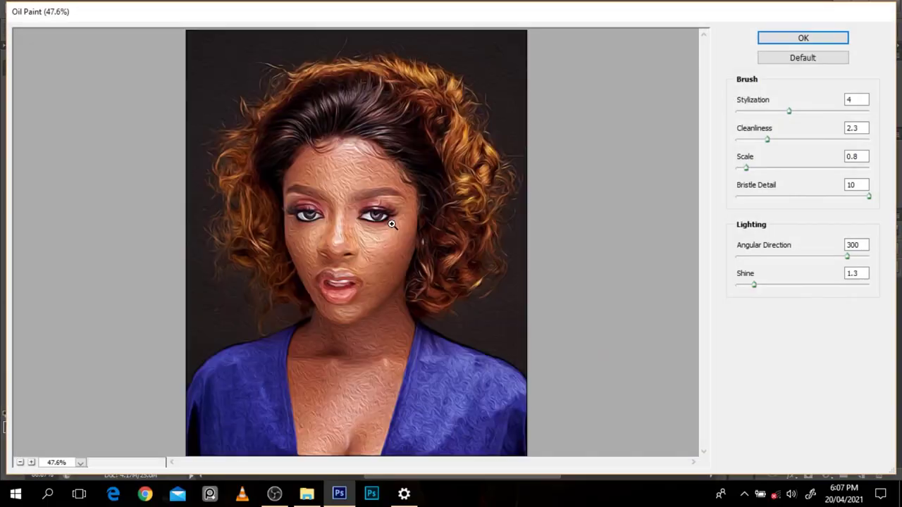
left_click_drag(752, 286, 737, 286)
left_click_drag(788, 110, 774, 111)
left_click(785, 35)
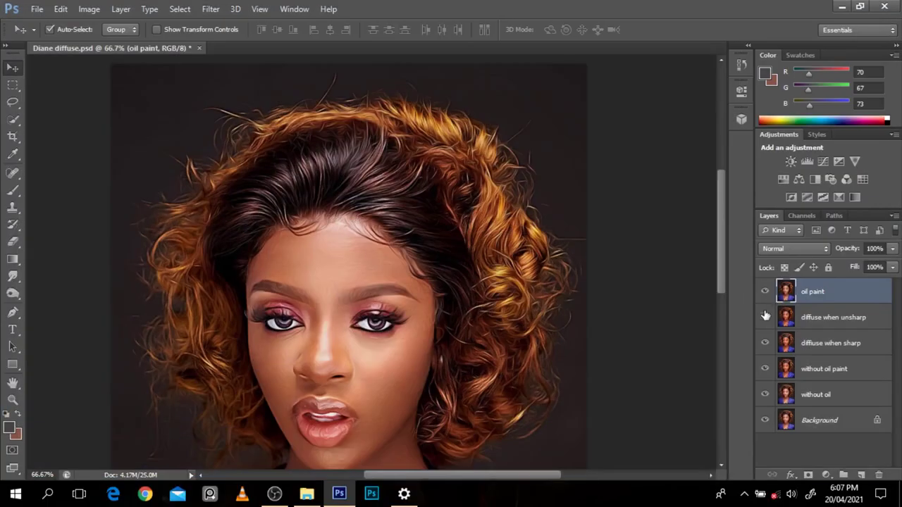
Step: Compare the oil paint, diffuse and original versions by hiding the upper layers one by one and showing them again
key("ctrl+minus")
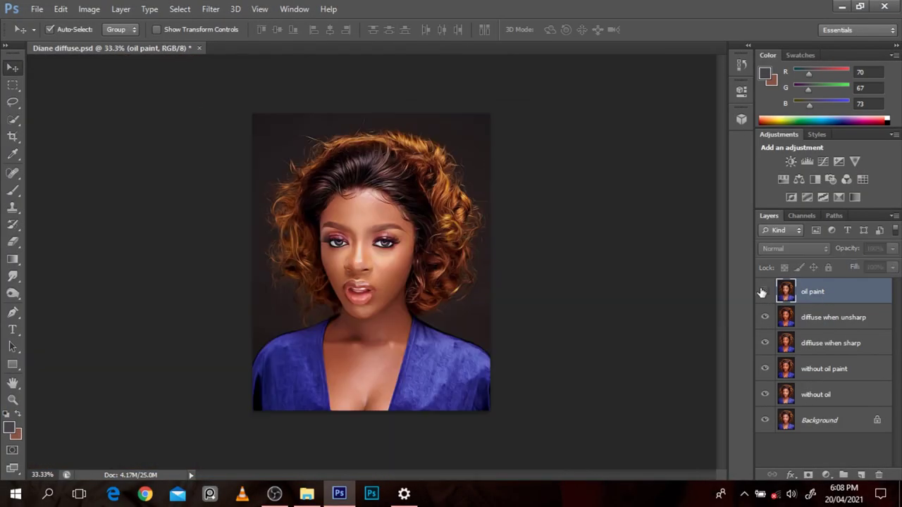
left_click(765, 291)
left_click(765, 317)
left_click(765, 343)
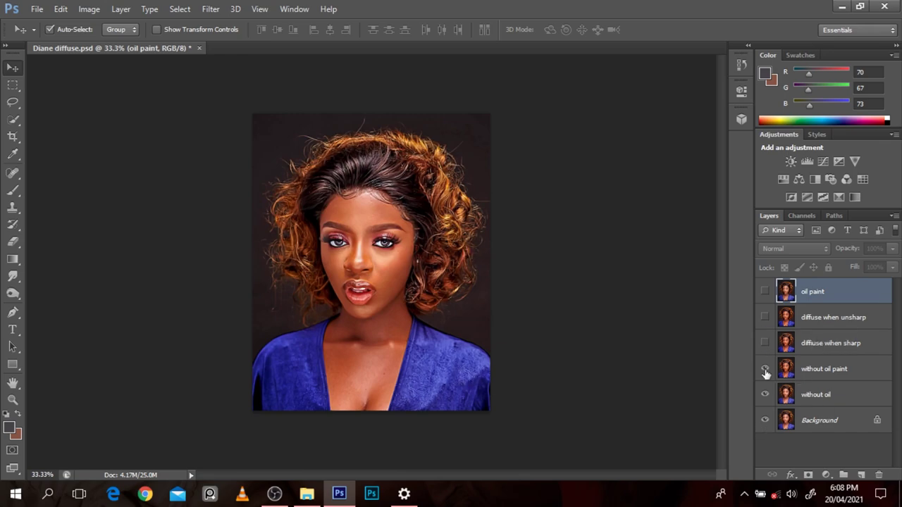
left_click(765, 369)
left_click(765, 369)
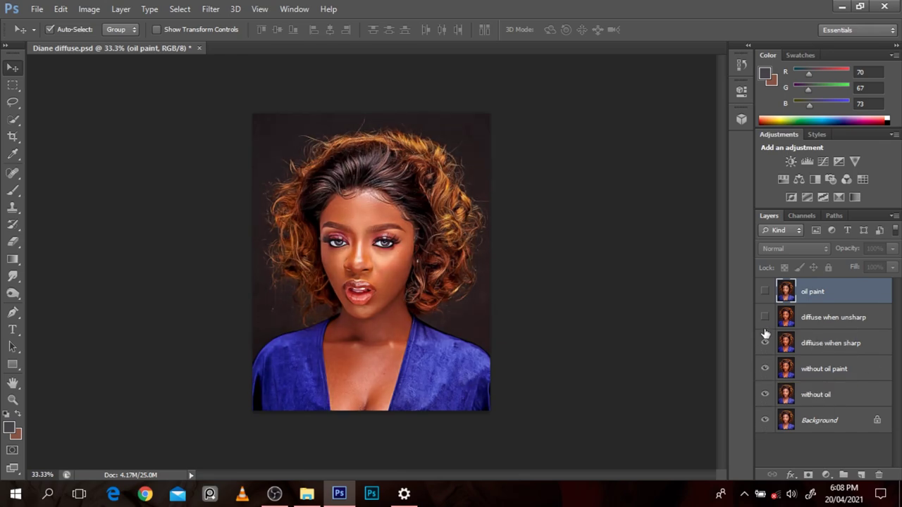
left_click(765, 344)
left_click(765, 317)
left_click(765, 291)
Step: Compare the oil paint effect with the unsharpened diffuse effect in close-up by toggling the "oil paint" layer's visibility
key("ctrl+plus")
key("ctrl+plus")
key("ctrl+plus")
left_click(765, 292)
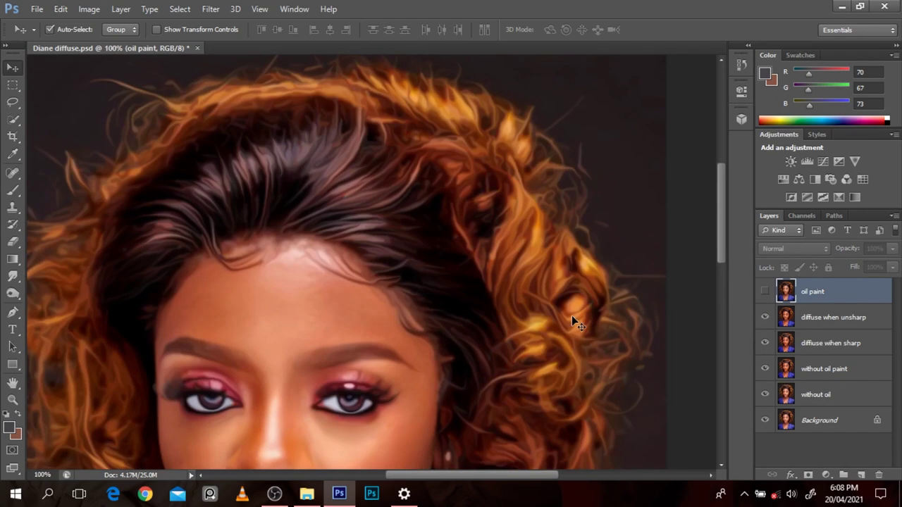
left_click(764, 291)
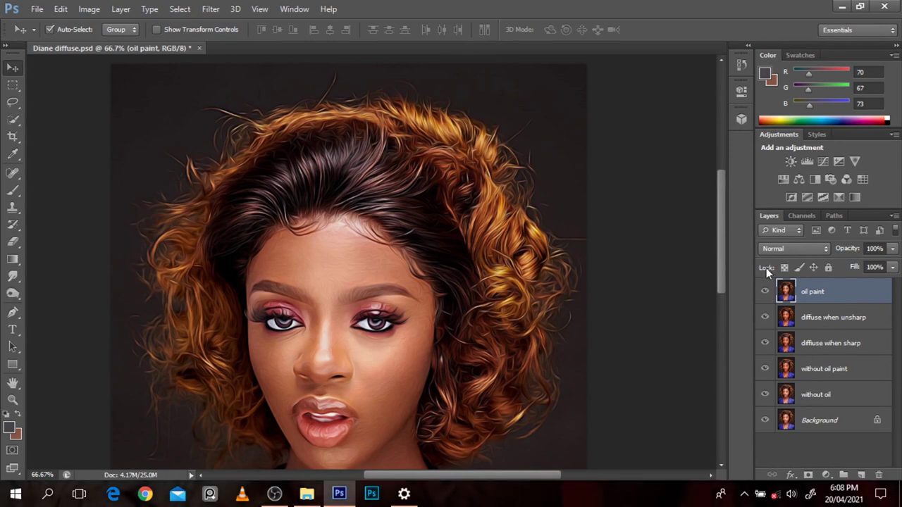
scroll(450, 229, "up", 2)
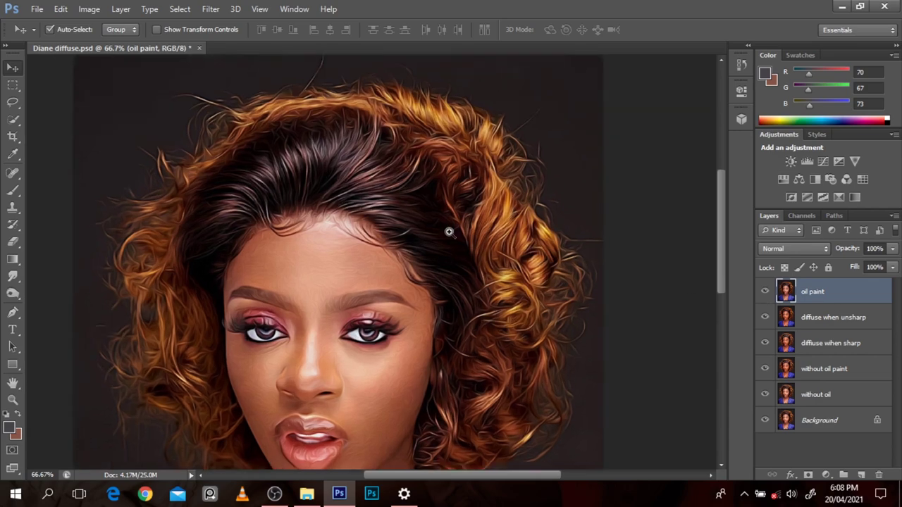
Step: Compare the oil paint, both diffuse and the unfiltered versions at full view by hiding the layers above the background one by one
scroll(452, 227, "down", 3)
scroll(452, 224, "down", 1)
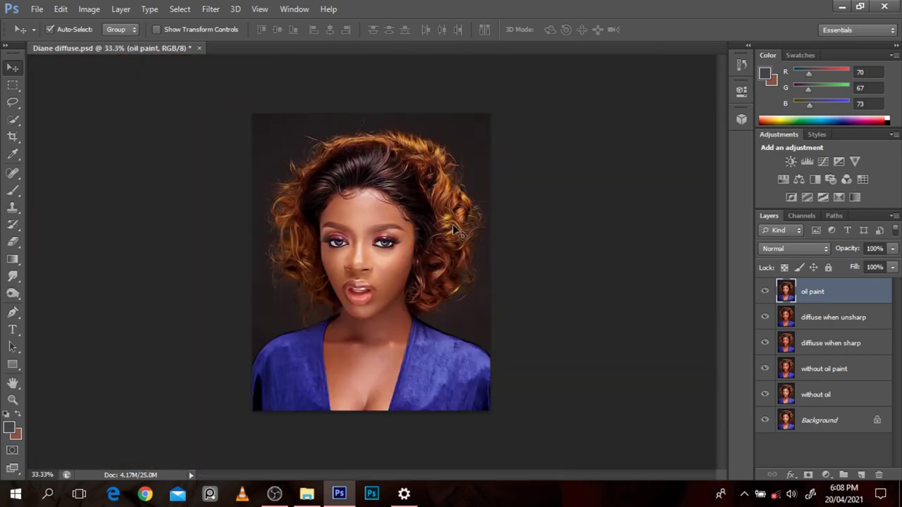
left_click(764, 291)
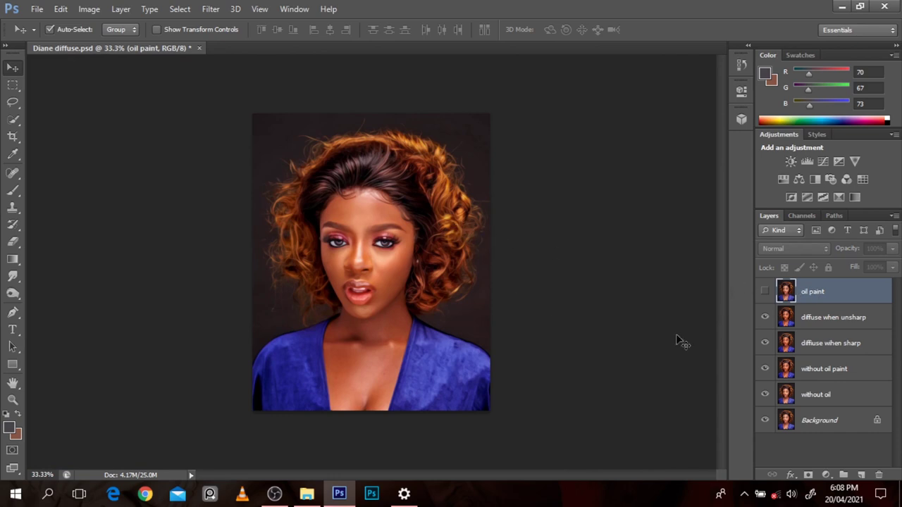
left_click(765, 319)
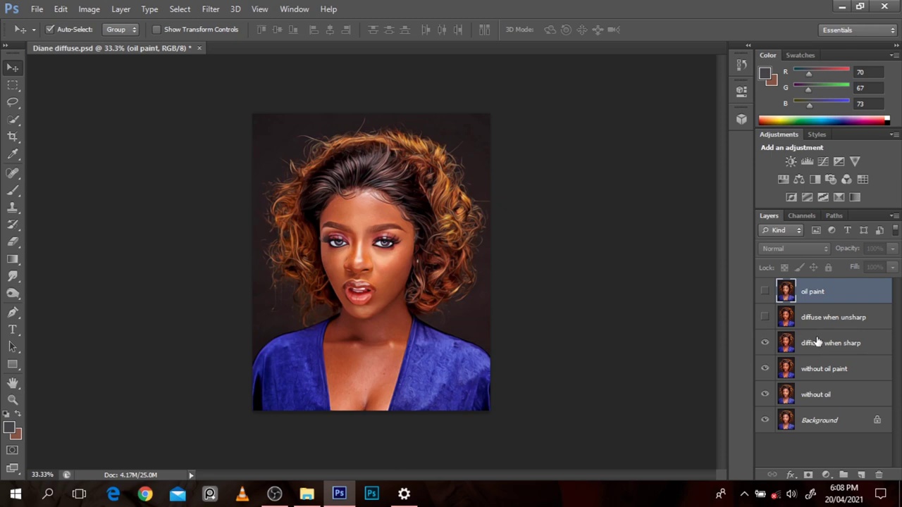
left_click(765, 344)
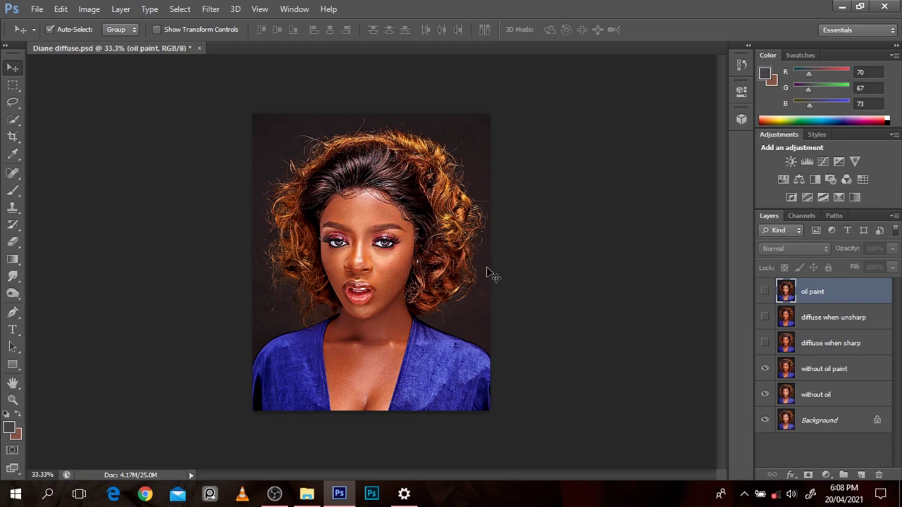
left_click(764, 368)
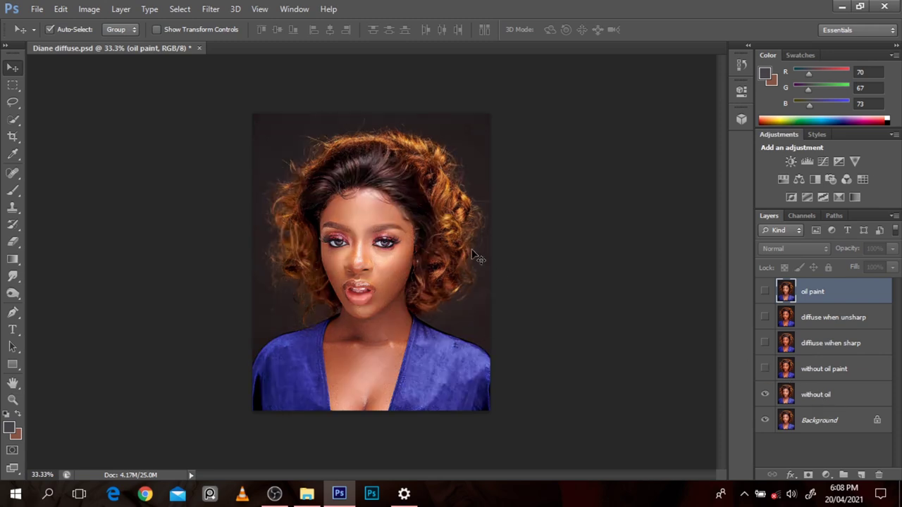
left_click(765, 394)
Step: Show the hidden layers again one by one, from "without oil" up to "oil paint", to review each version
left_click(765, 395)
left_click(765, 371)
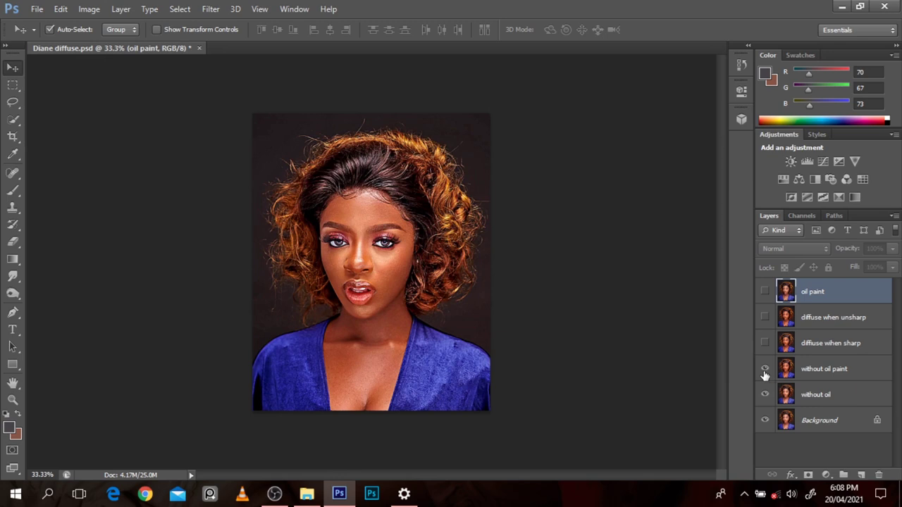
left_click(765, 343)
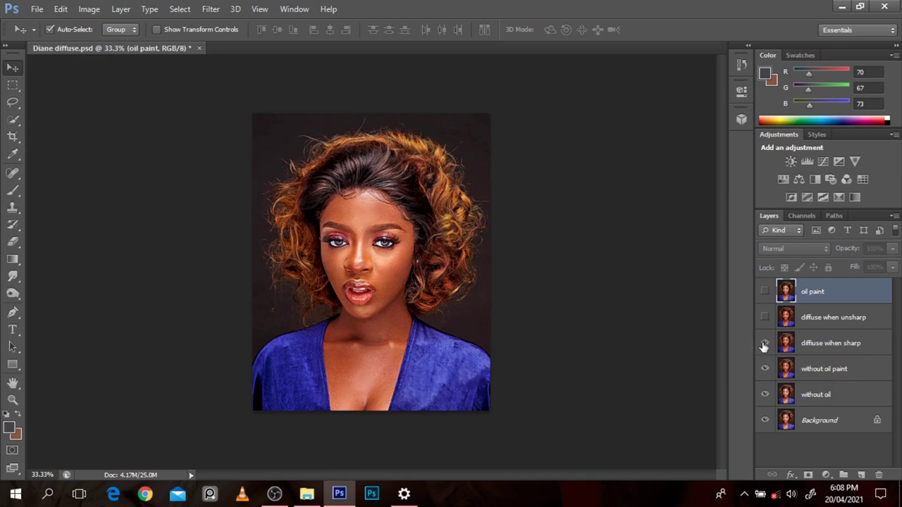
left_click(764, 319)
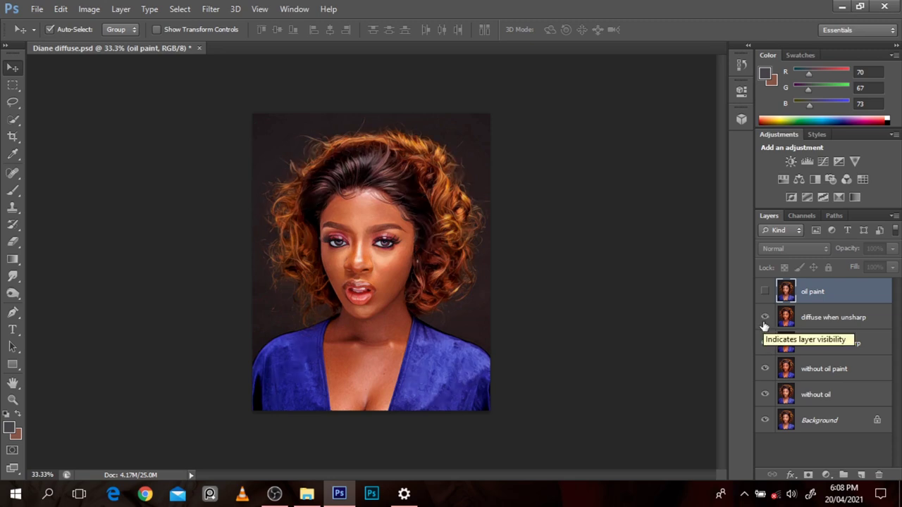
left_click(766, 292)
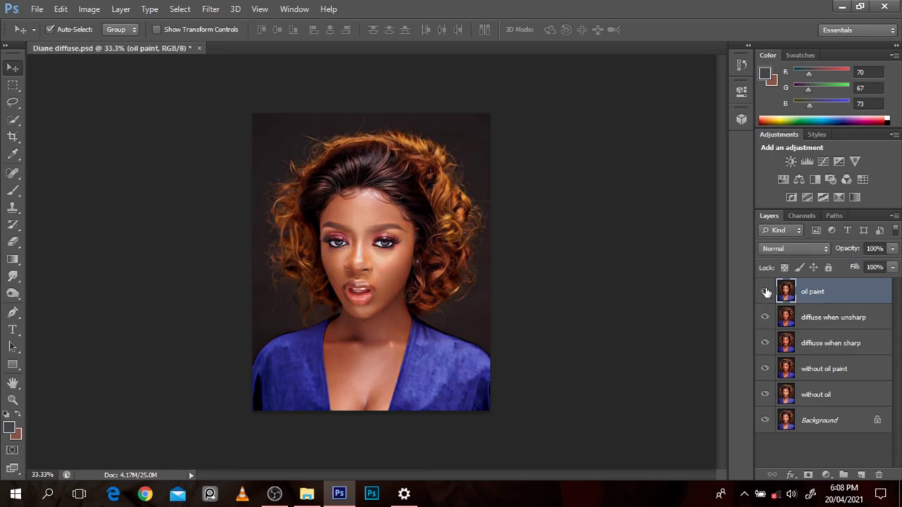
Step: Compare the oil paint and unsharpened diffuse hair detail at 100% by toggling the "oil paint" layer, leaving it hidden
left_click_drag(413, 103, 393, 225)
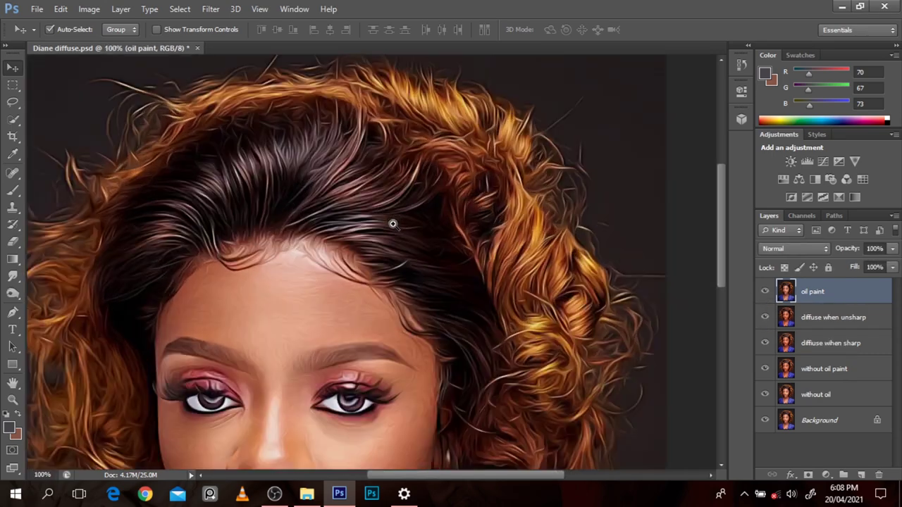
left_click(764, 293)
left_click(764, 293)
left_click(764, 293)
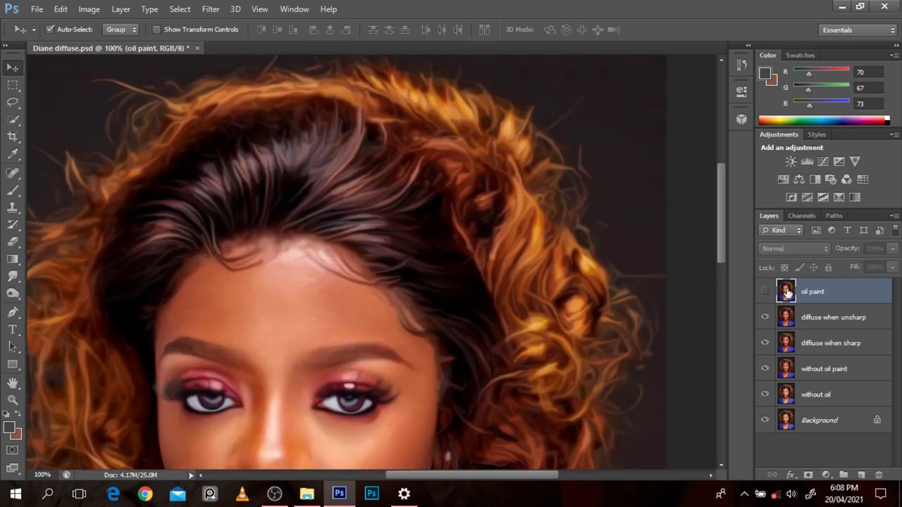
left_click(765, 294)
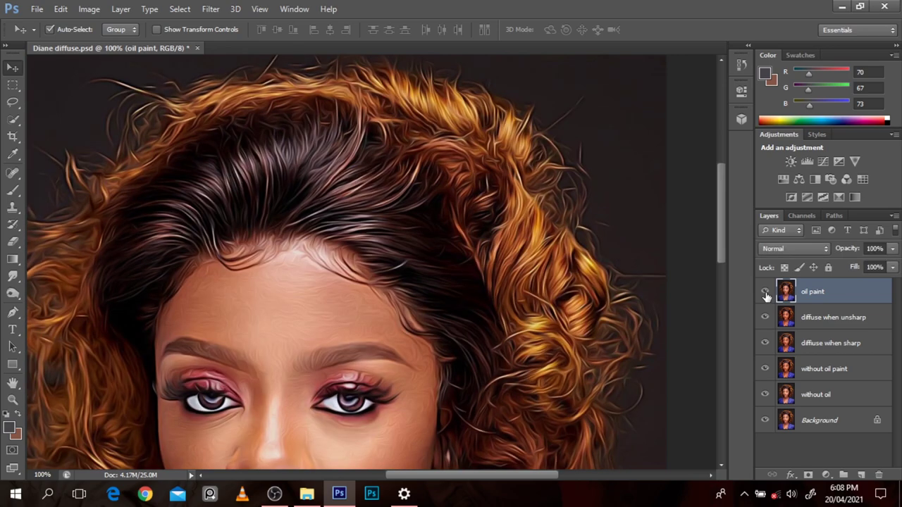
left_click(765, 293)
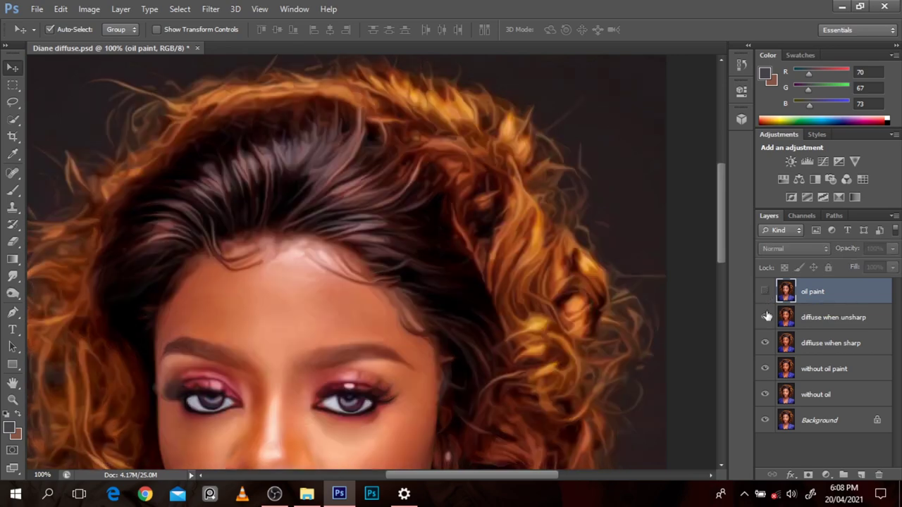
Step: Compare the unsharpened and sharpened diffuse effects up close by toggling the "diffuse when unsharp" layer, leaving it hidden
left_click(766, 318)
left_click(766, 318)
left_click(766, 318)
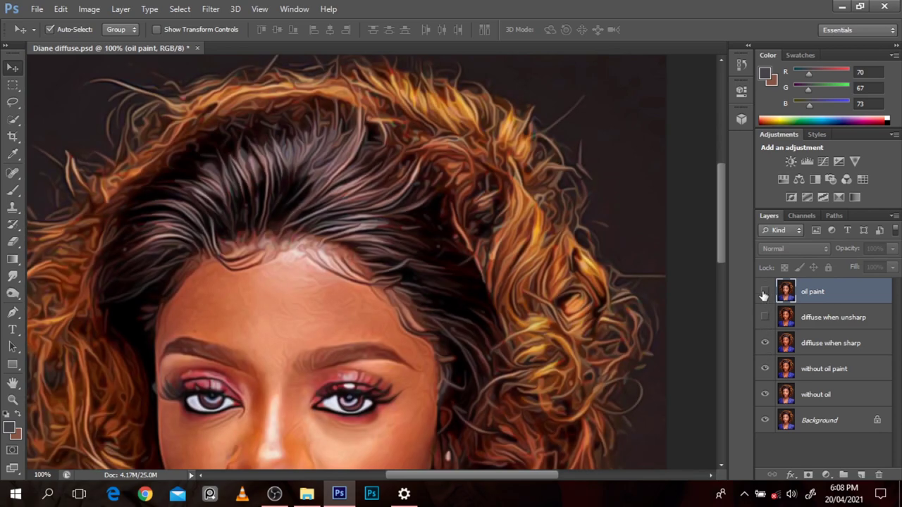
Step: Compare the oil paint effect with the sharpened diffuse effect at 100% by toggling the "oil paint" layer, leaving it visible and selected
left_click(765, 292)
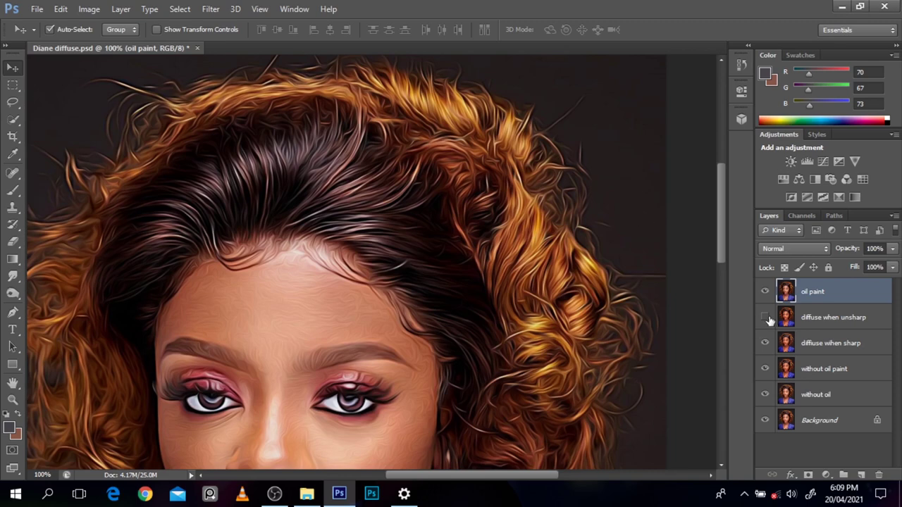
left_click(765, 292)
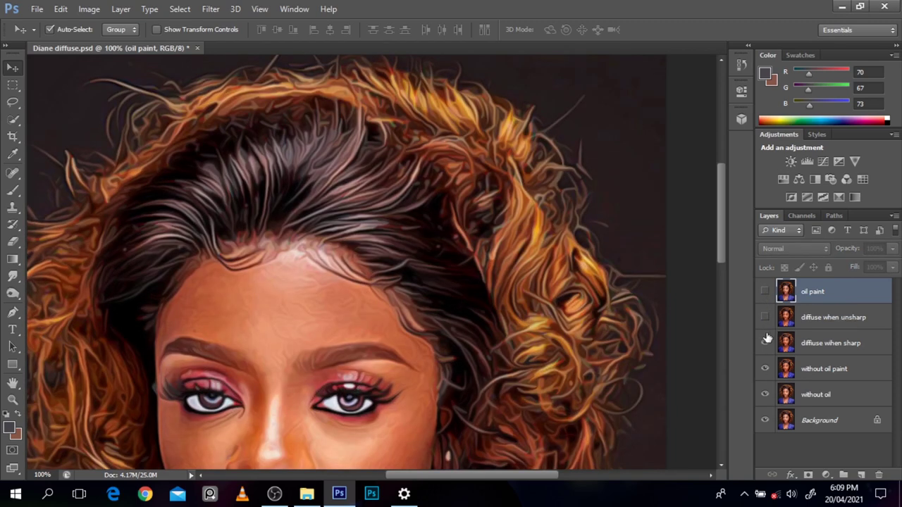
left_click(803, 343)
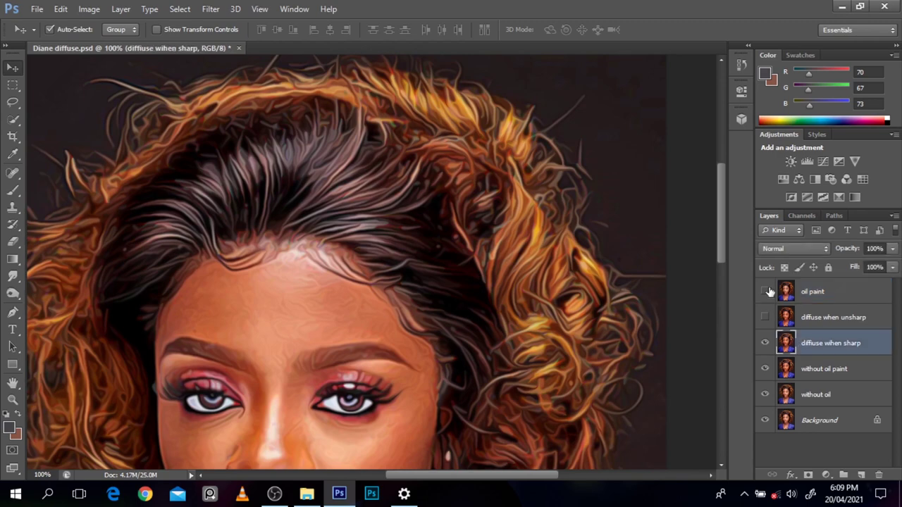
left_click(765, 291)
left_click(797, 291)
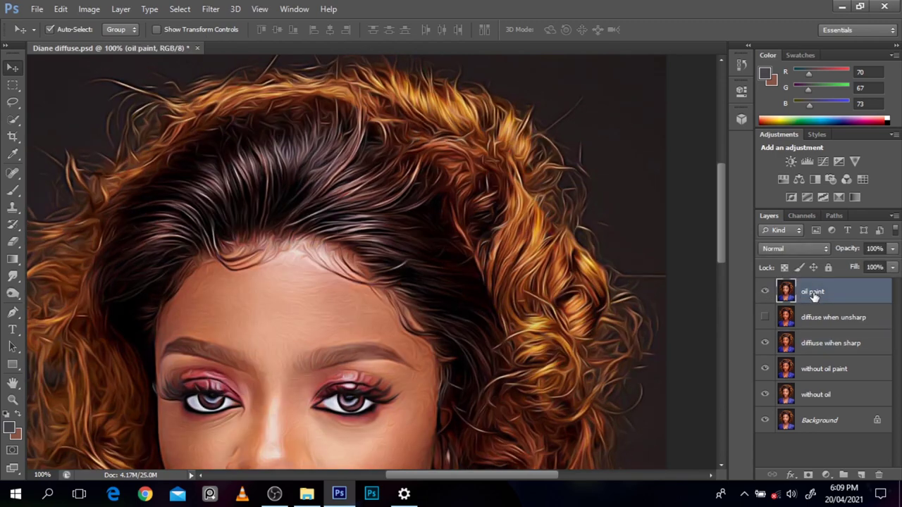
Step: Compare the oil paint and sharpened diffuse versions of the whole portrait by toggling the "oil paint" layer, leaving it hidden
scroll(616, 301, "down", 2)
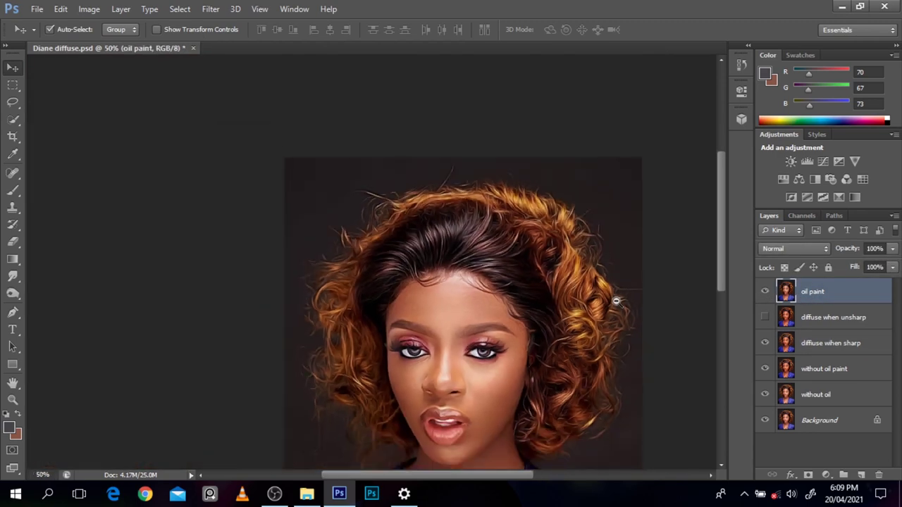
scroll(616, 301, "down", 1)
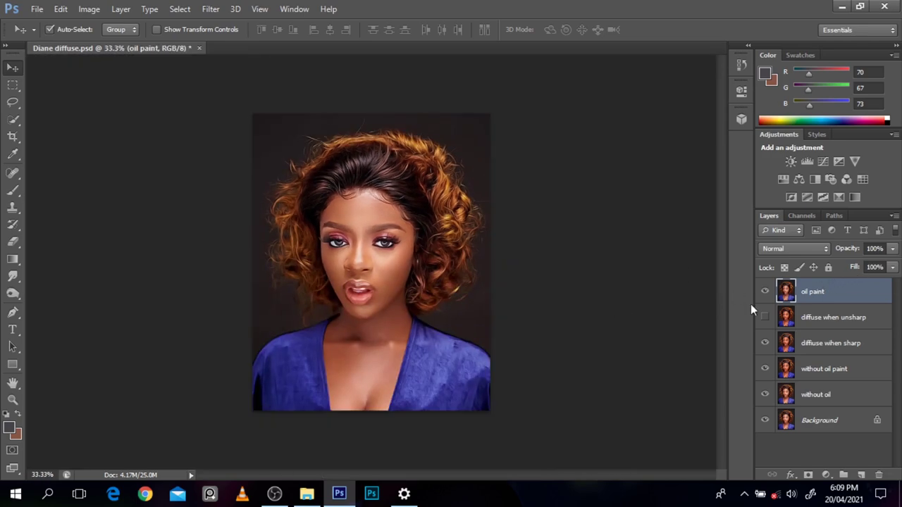
left_click(766, 291)
left_click(765, 291)
left_click(765, 292)
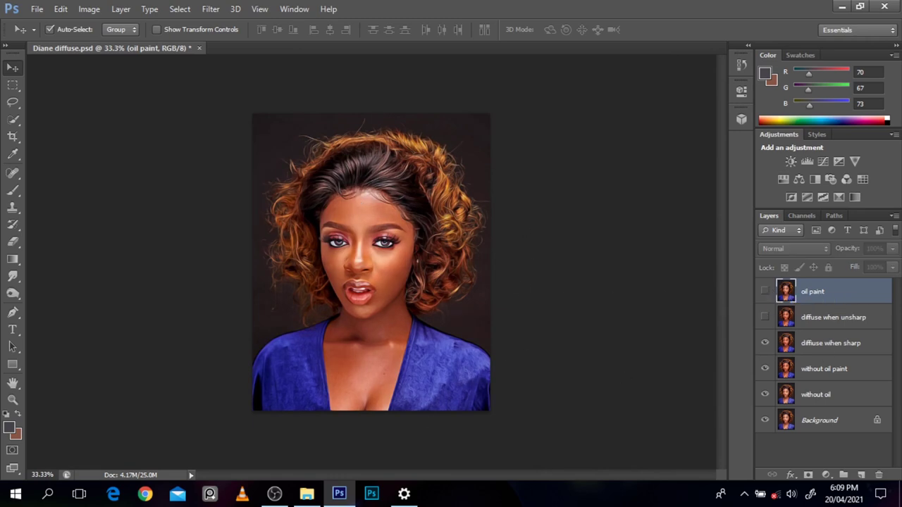
left_click(764, 293)
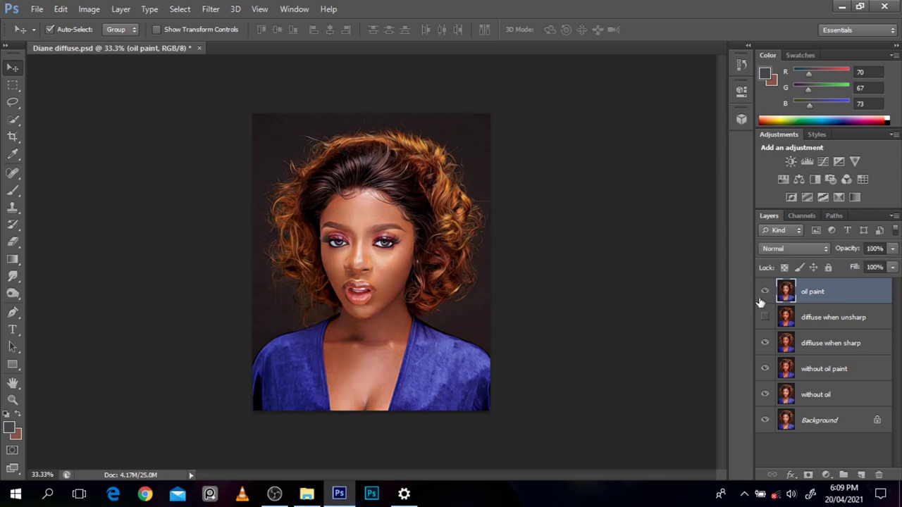
left_click(764, 293)
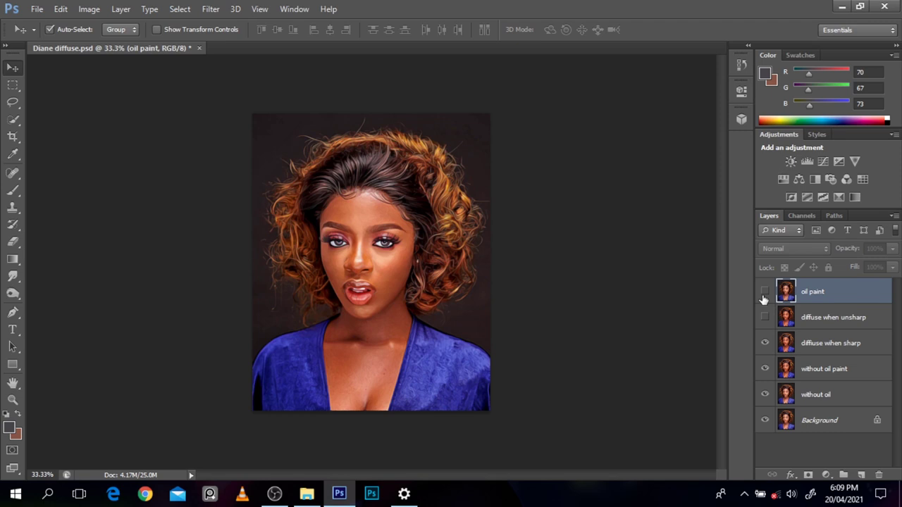
Step: Inspect the sharpened diffuse result on the face and hair in close-up, and show the "oil paint" layer again at full view
left_click(425, 263)
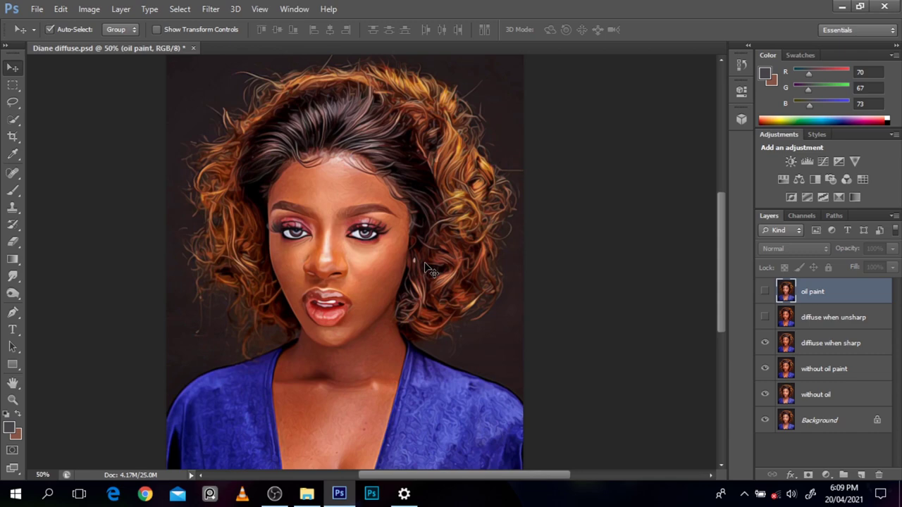
left_click(295, 174)
left_click(354, 264)
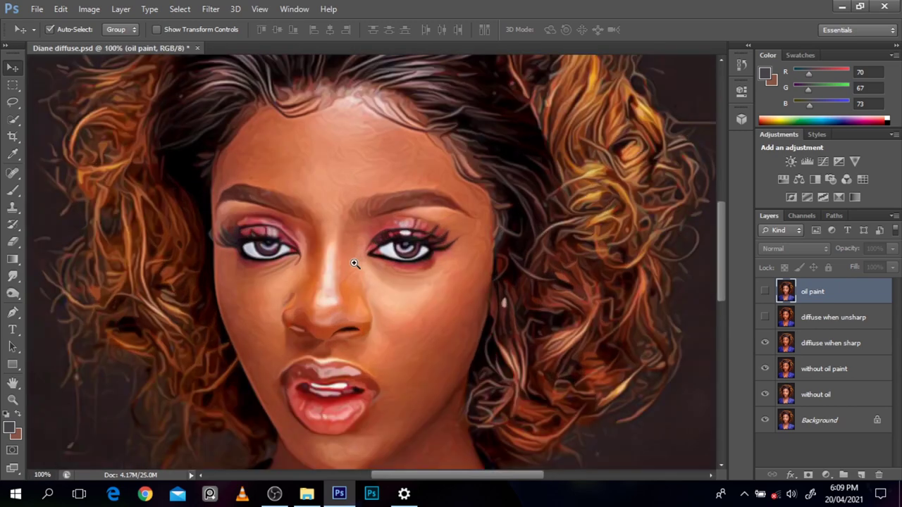
left_click(355, 264, "alt")
left_click(354, 264, "alt")
left_click(354, 263, "alt")
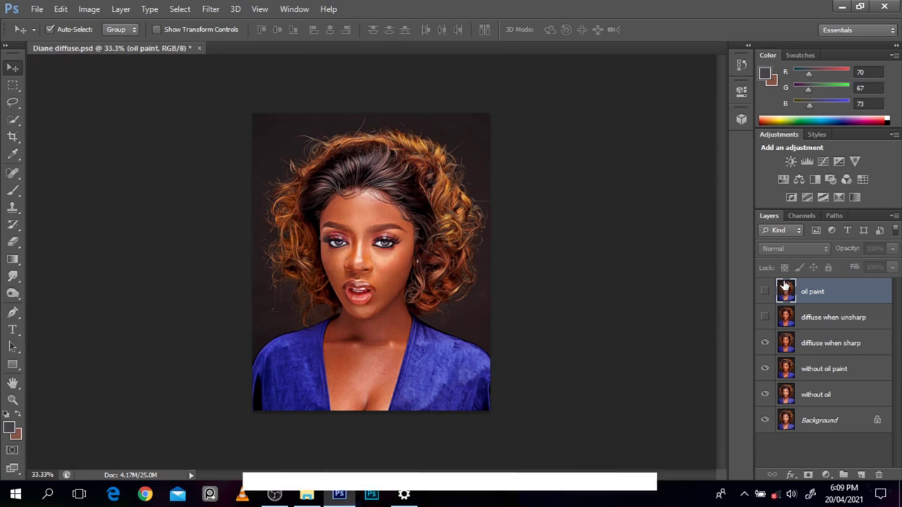
left_click(766, 293)
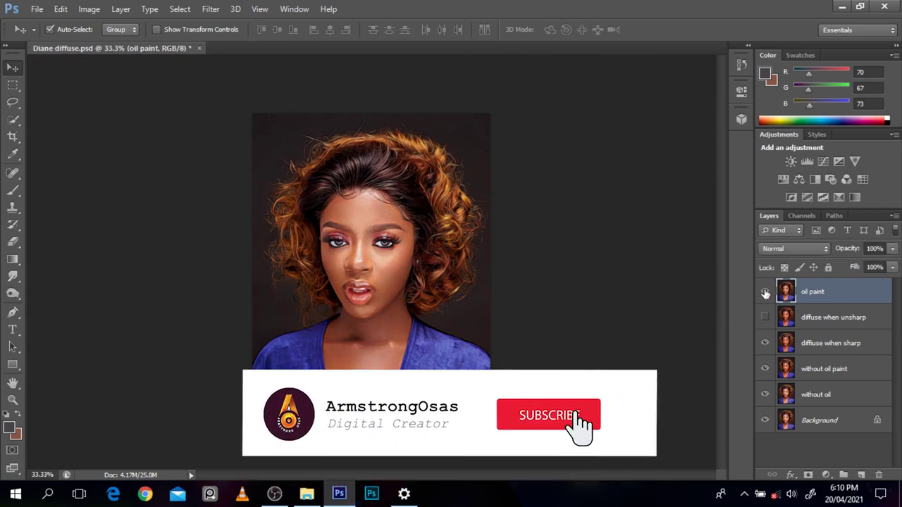